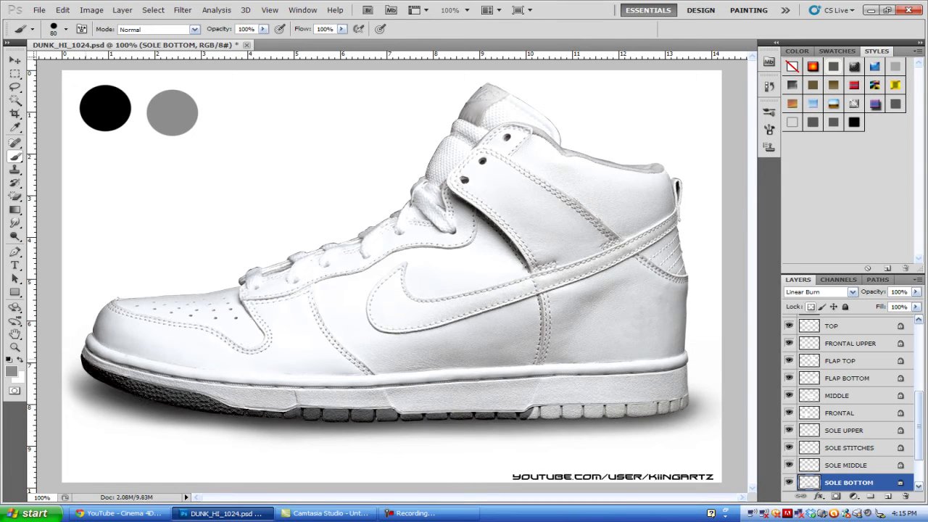
- Step through the part layers and fill the toe, side, flap and heel panels grey
{"action": "key", "text": "alt+bracketleft"}
{"action": "key", "text": "alt+bracketleft"}
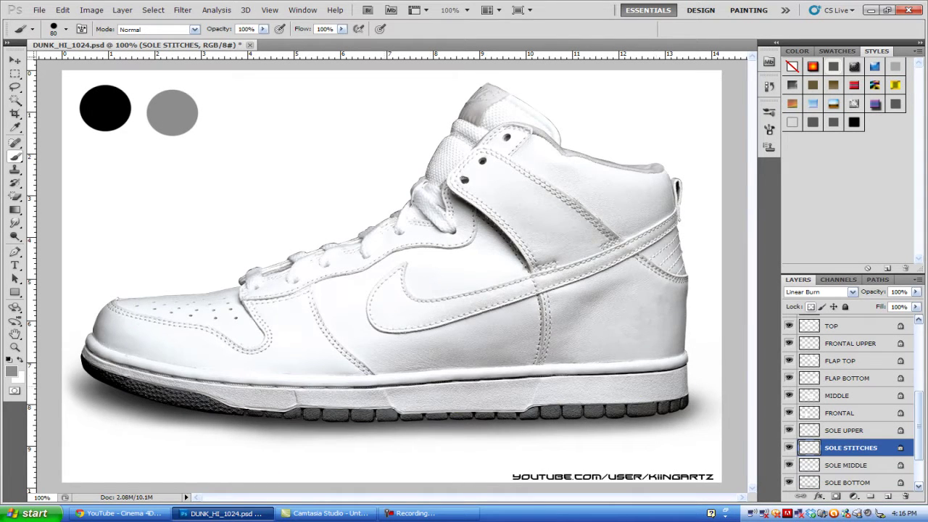
{"action": "key", "text": "alt+bracketright"}
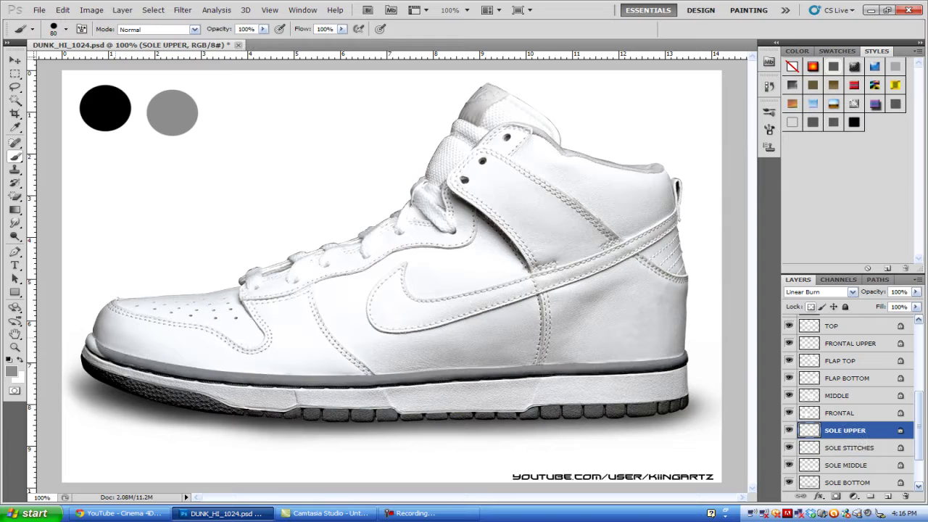
{"action": "key", "text": "alt+bracketright"}
{"action": "key", "text": "alt+bracketright"}
{"action": "key", "text": "alt+bracketright"}
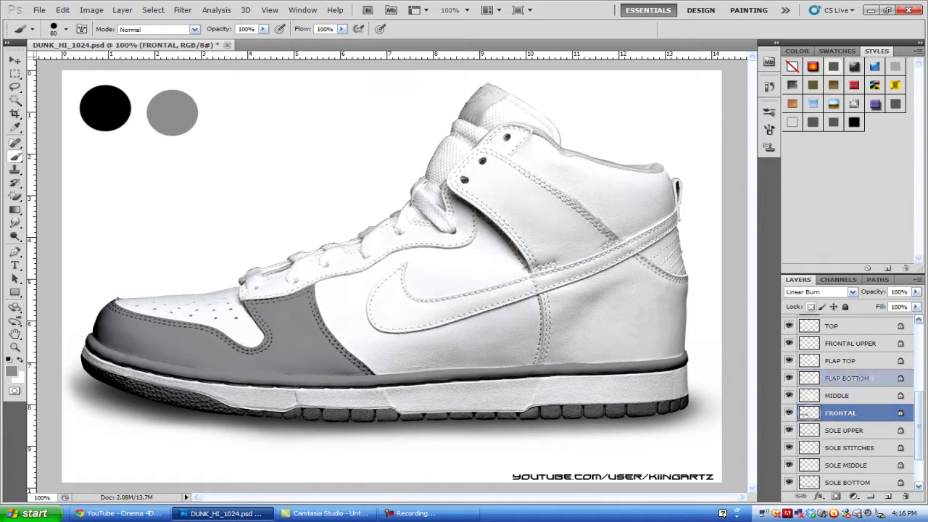
{"action": "key", "text": "alt+bracketright"}
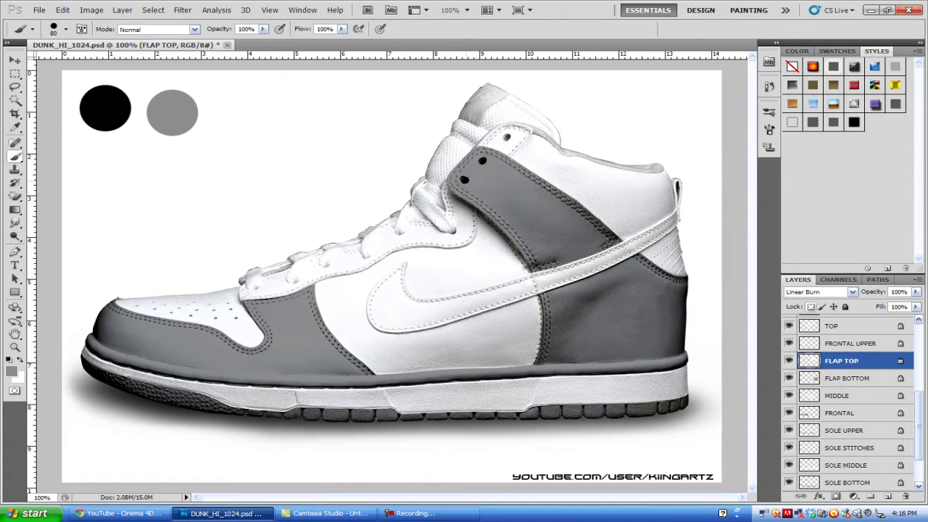
{"action": "key", "text": "alt+bracketright"}
{"action": "key", "text": "alt+bracketright"}
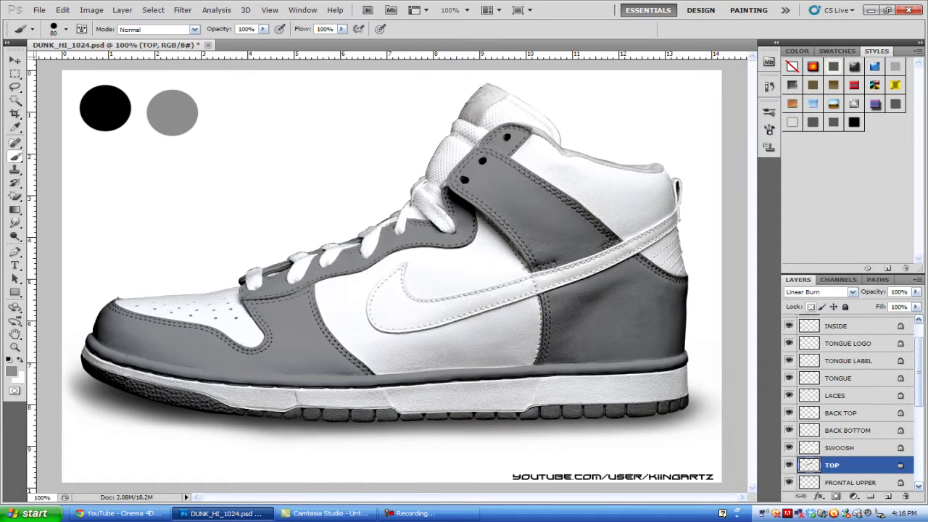
{"action": "key", "text": "alt+bracketright"}
{"action": "key", "text": "alt+bracketright"}
{"action": "key", "text": "alt+bracketright"}
- Fill the midsole, swoosh, laces and inside collar layers with black
{"action": "key", "text": "alt+bracketright"}
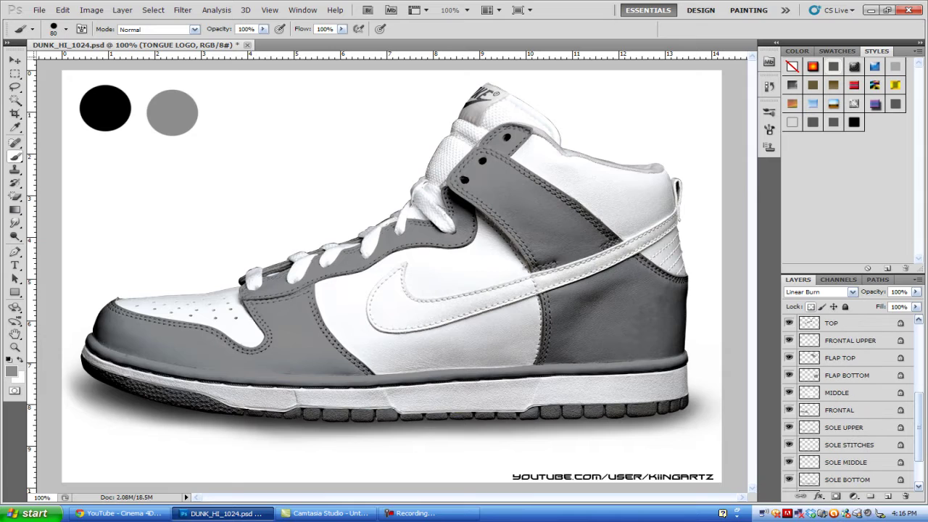
{"action": "left_click", "coordinate": [105, 108], "text": "alt"}
{"action": "key", "text": "alt+comma"}
{"action": "key", "text": "alt+bracketright"}
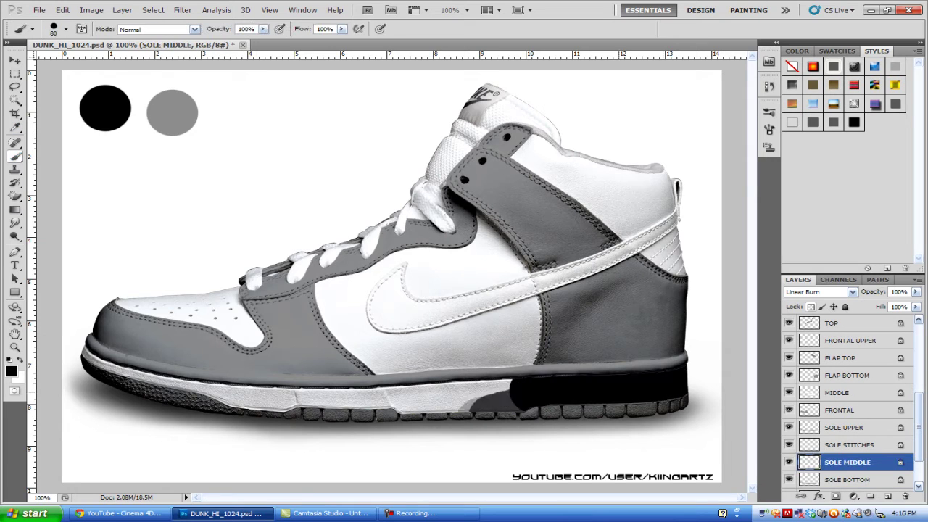
{"action": "key", "text": "alt+bracketright"}
{"action": "key", "text": "alt+bracketright"}
{"action": "key", "text": "alt+bracketright"}
{"action": "key", "text": "alt+bracketright"}
{"action": "key", "text": "alt+bracketright"}
{"action": "key", "text": "alt+bracketright"}
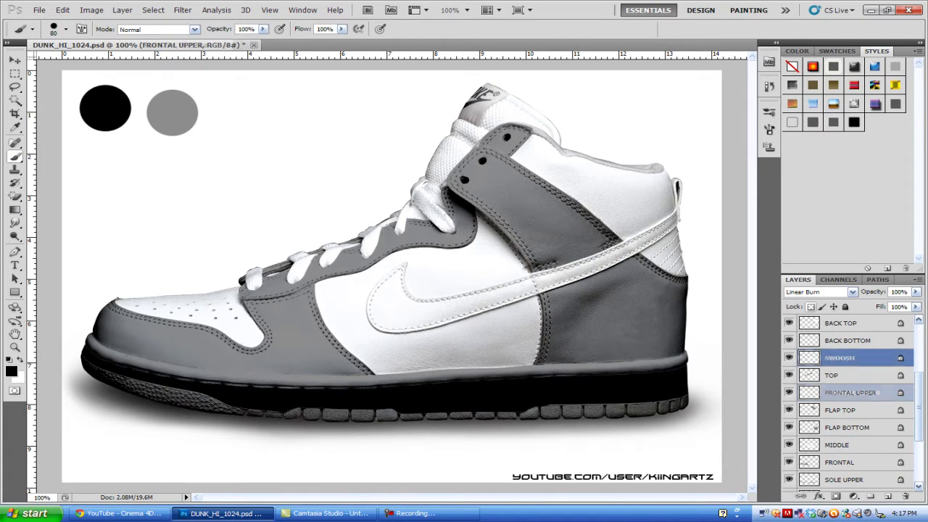
{"action": "key", "text": "shift+alt+BackSpace"}
{"action": "key", "text": "alt+bracketright"}
{"action": "key", "text": "alt+bracketright"}
{"action": "key", "text": "alt+bracketright"}
{"action": "key", "text": "shift+alt+BackSpace"}
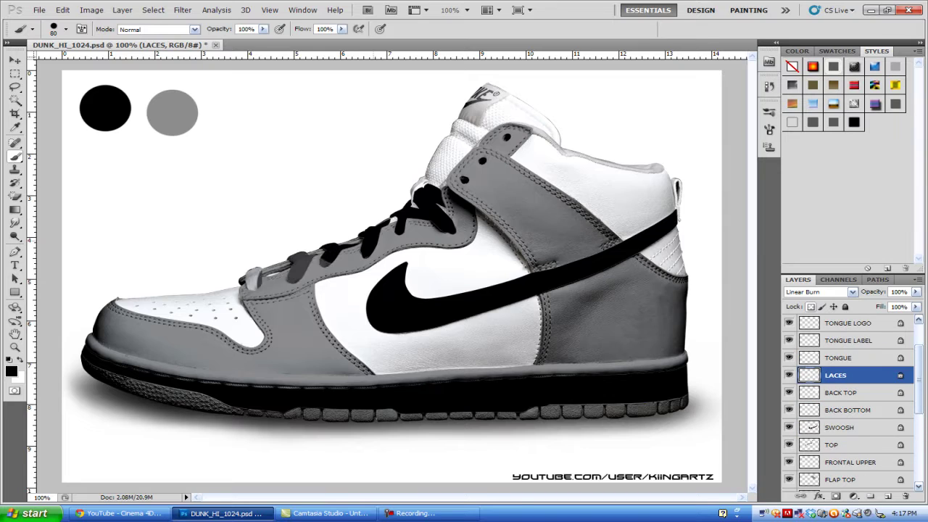
{"action": "key", "text": "alt+bracketright"}
{"action": "key", "text": "alt+bracketright"}
{"action": "key", "text": "alt+bracketright"}
{"action": "key", "text": "alt+bracketright"}
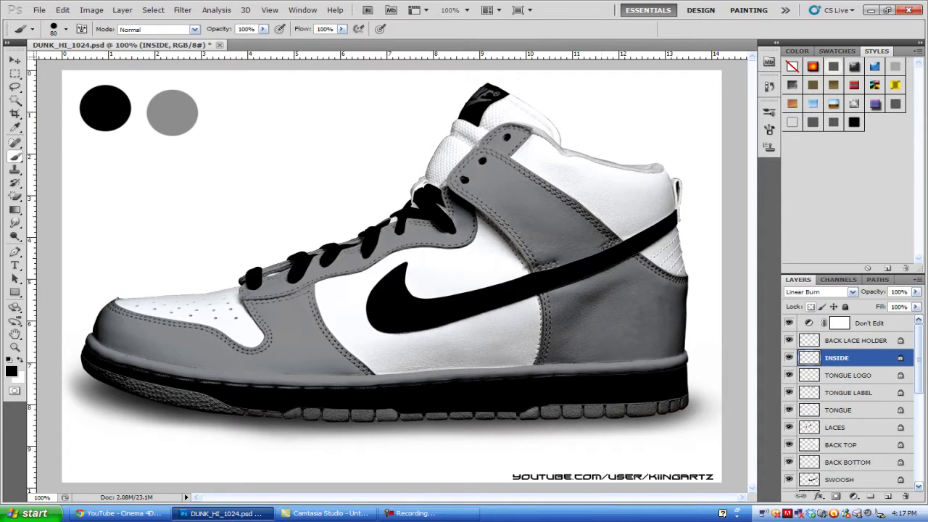
{"action": "key", "text": "shift+alt+BackSpace"}
{"action": "key", "text": "alt+bracketright"}
{"action": "scroll", "coordinate": [849, 403], "scroll_direction": "down", "scroll_amount": 3}
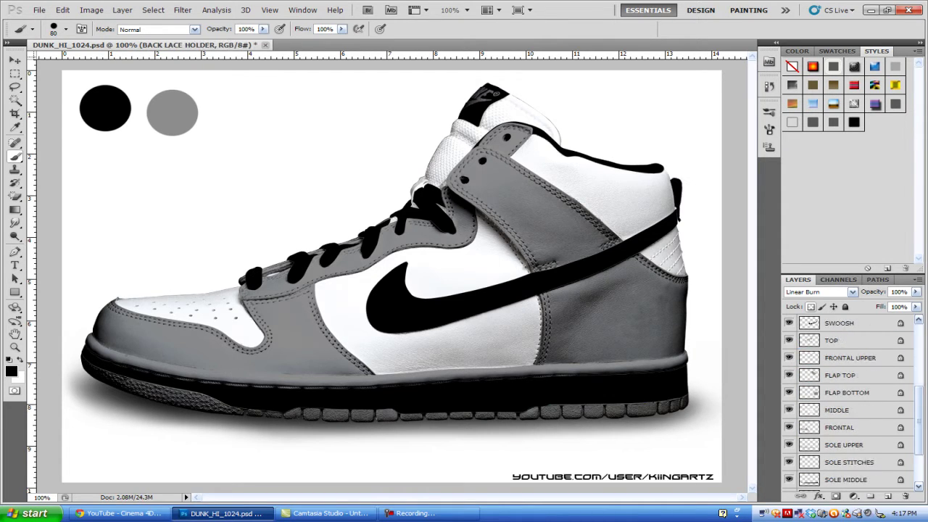
{"action": "scroll", "coordinate": [848, 403], "scroll_direction": "down", "scroll_amount": 2}
- Choose the large 2415 splatter brush from the Brush Preset picker
{"action": "left_click", "coordinate": [66, 29]}
{"action": "scroll", "coordinate": [83, 138], "scroll_direction": "down", "scroll_amount": 3}
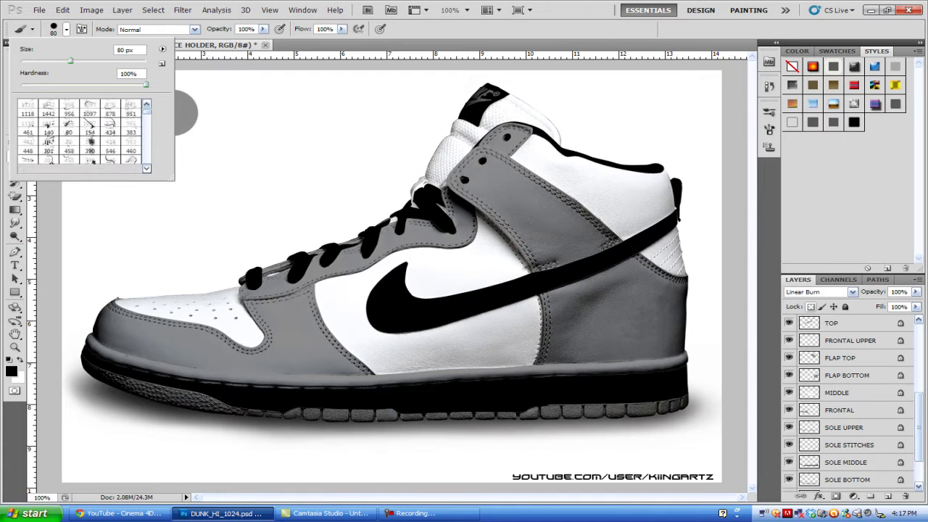
{"action": "scroll", "coordinate": [83, 138], "scroll_direction": "down", "scroll_amount": 3}
{"action": "scroll", "coordinate": [84, 138], "scroll_direction": "down", "scroll_amount": 3}
{"action": "scroll", "coordinate": [84, 138], "scroll_direction": "down", "scroll_amount": 3}
{"action": "scroll", "coordinate": [84, 138], "scroll_direction": "down", "scroll_amount": 3}
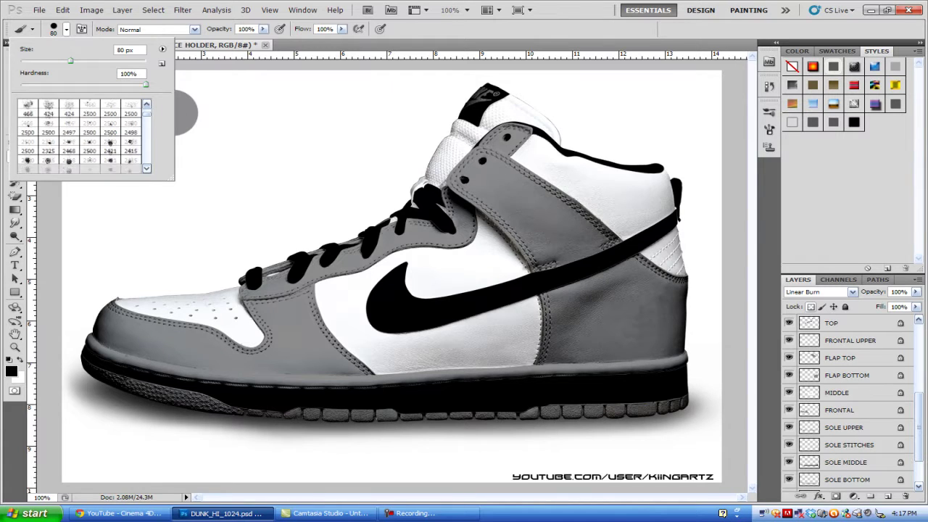
{"action": "left_click", "coordinate": [131, 124]}
{"action": "left_click", "coordinate": [832, 323]}
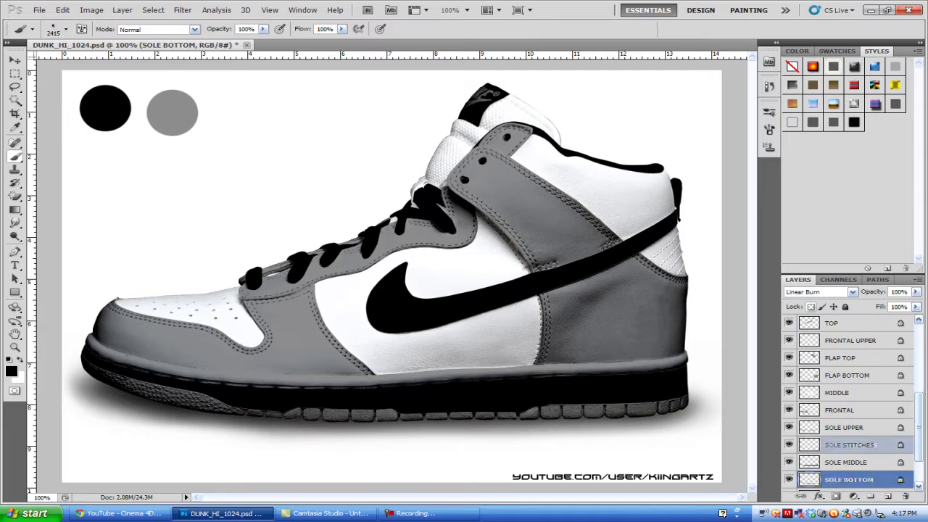
- Select the MIDDLE layer and stamp black and grey splatters, sampling colours with the eyedropper
{"action": "left_click", "coordinate": [845, 480]}
{"action": "left_click", "coordinate": [848, 445]}
{"action": "left_click", "coordinate": [838, 392]}
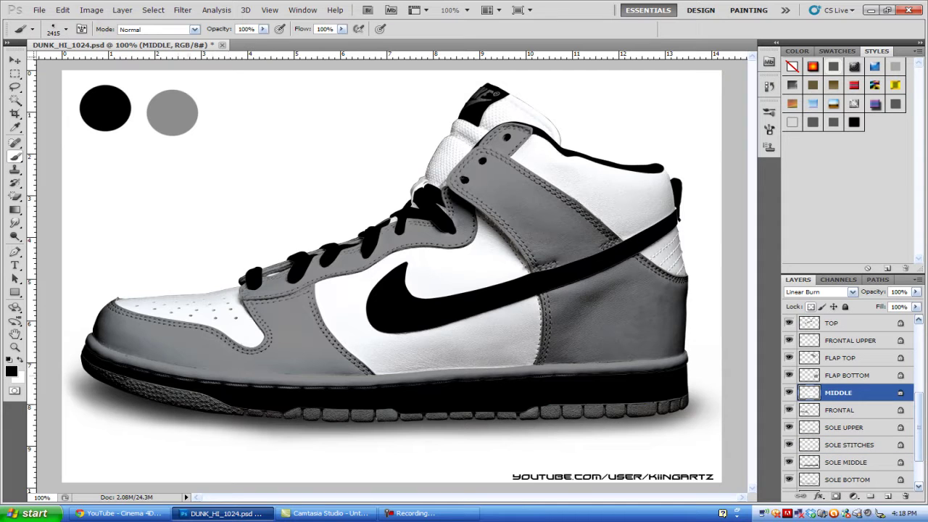
{"action": "key", "text": "i"}
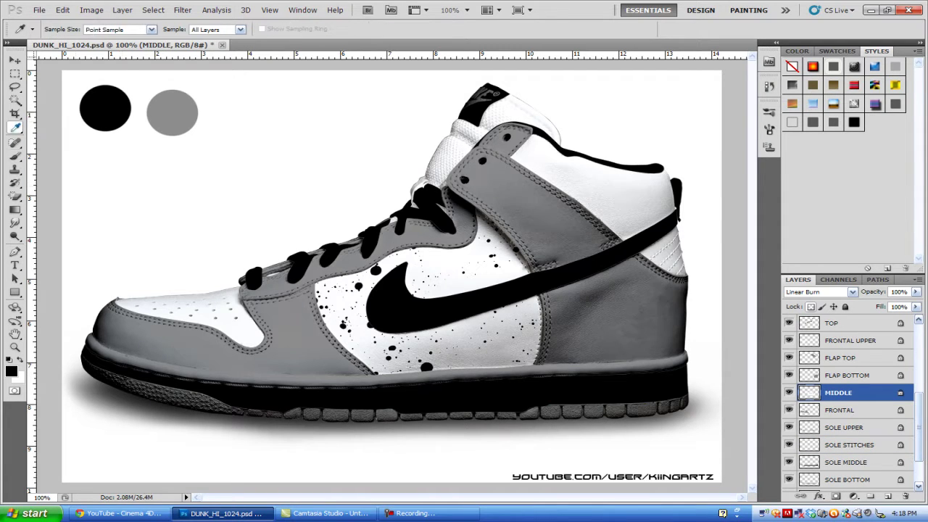
{"action": "key", "text": "b"}
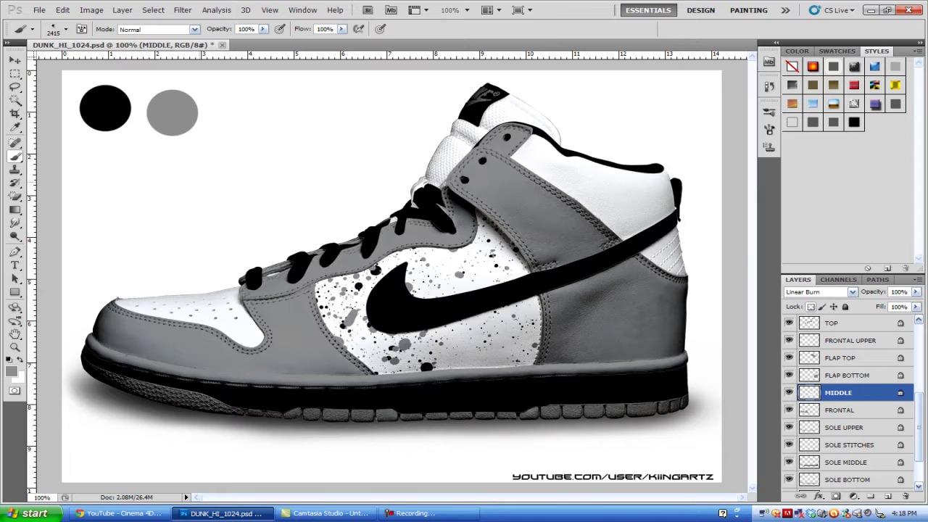
- Splatter black and grey on the toe and upper front panel, undoing one stray stamp
{"action": "key", "text": "d"}
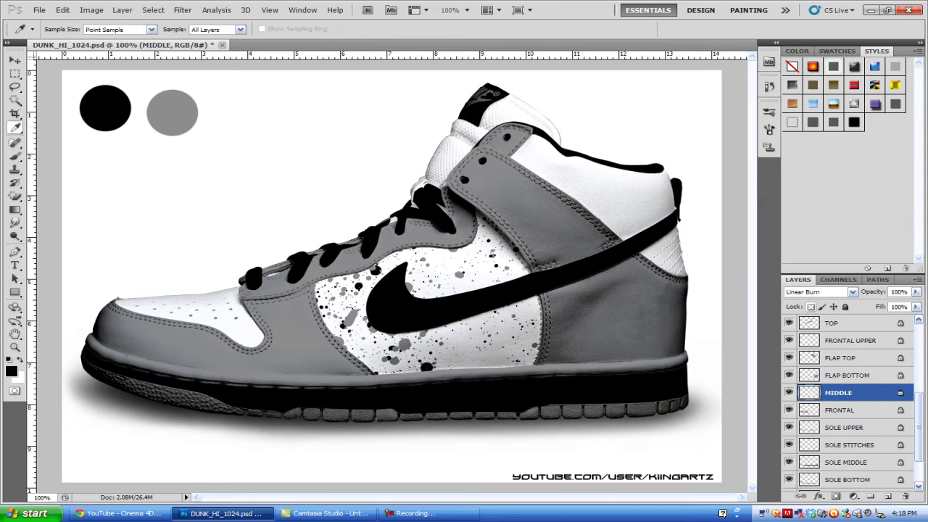
{"action": "key", "text": "alt+bracketright"}
{"action": "key", "text": "alt+bracketright"}
{"action": "key", "text": "alt+bracketright"}
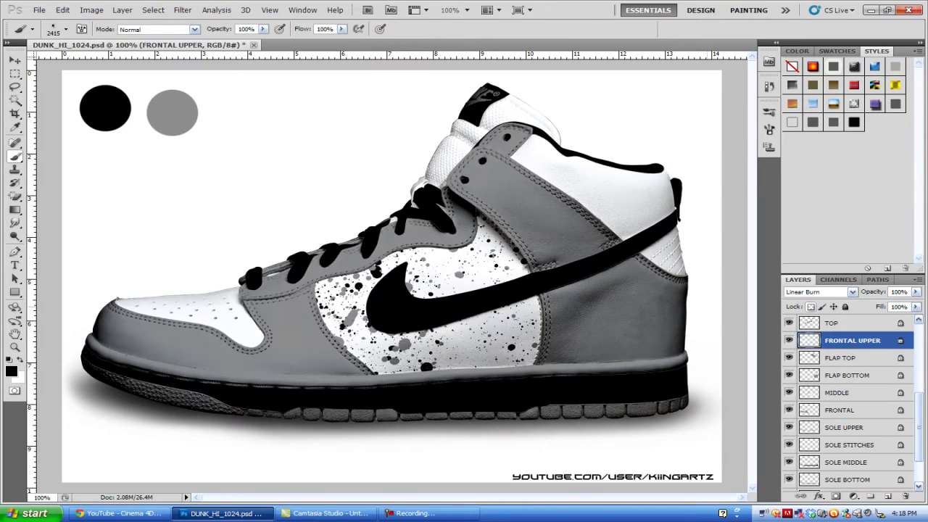
{"action": "key", "text": "alt+bracketleft"}
{"action": "key", "text": "alt+bracketleft"}
{"action": "key", "text": "alt+bracketleft"}
{"action": "left_click", "coordinate": [62, 10]}
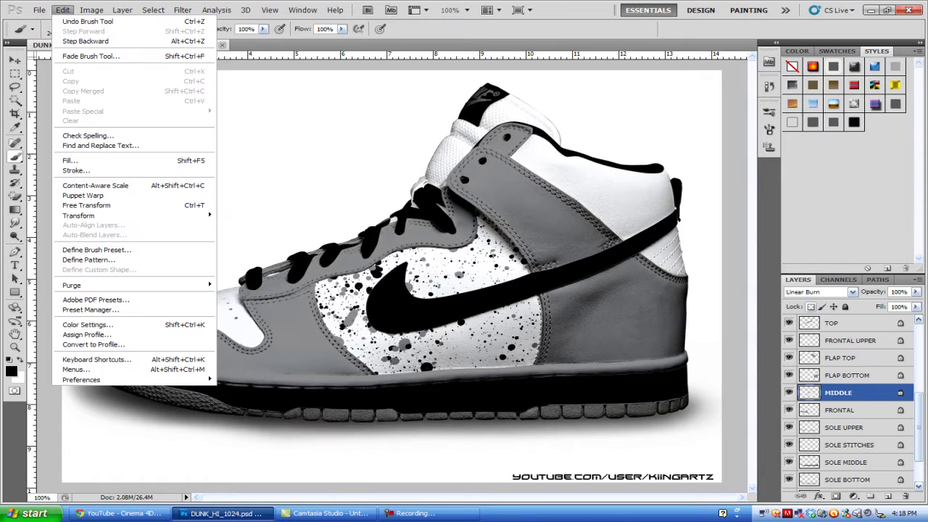
{"action": "left_click", "coordinate": [85, 41]}
{"action": "key", "text": "ctrl+shift+z"}
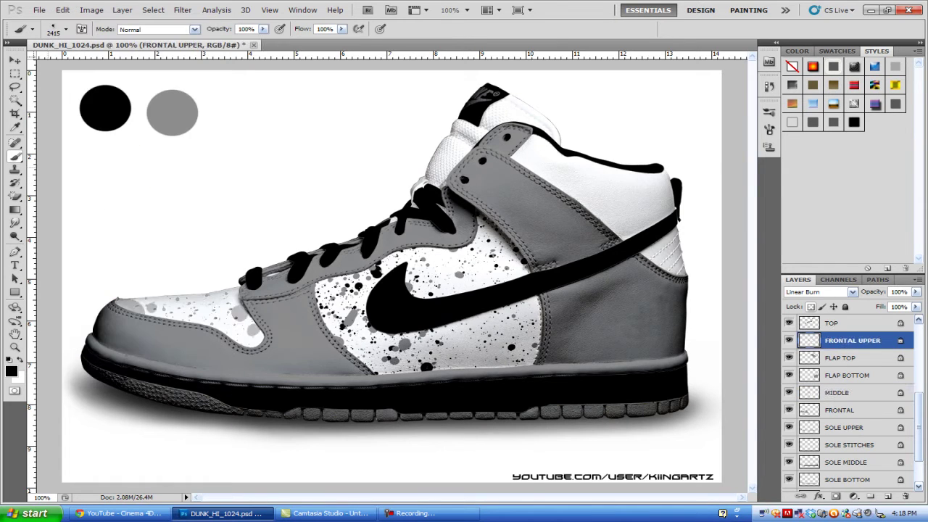
{"action": "left_click", "coordinate": [172, 113], "text": "alt"}
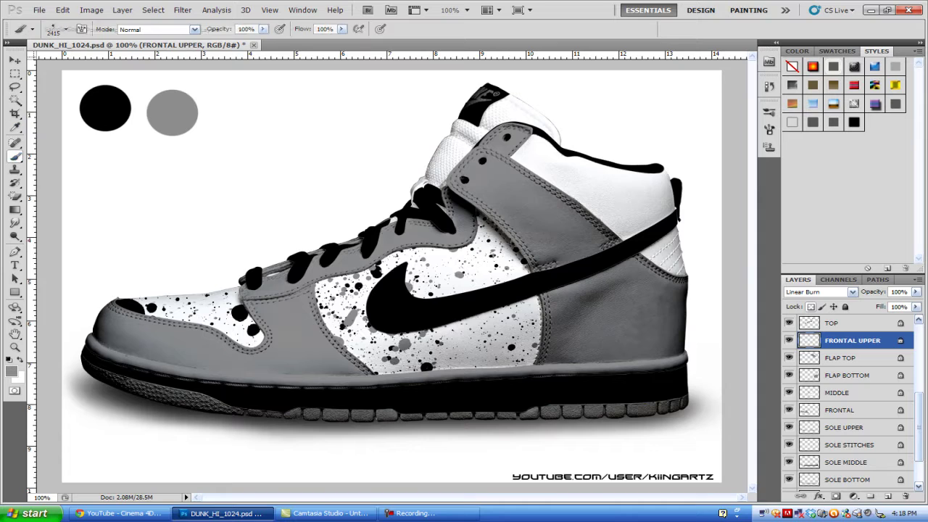
- Splatter black and grey speckles onto the BACK BOTTOM and TONGUE layers
{"action": "key", "text": "alt+bracketright"}
{"action": "key", "text": "alt+bracketright"}
{"action": "key", "text": "alt+bracketright"}
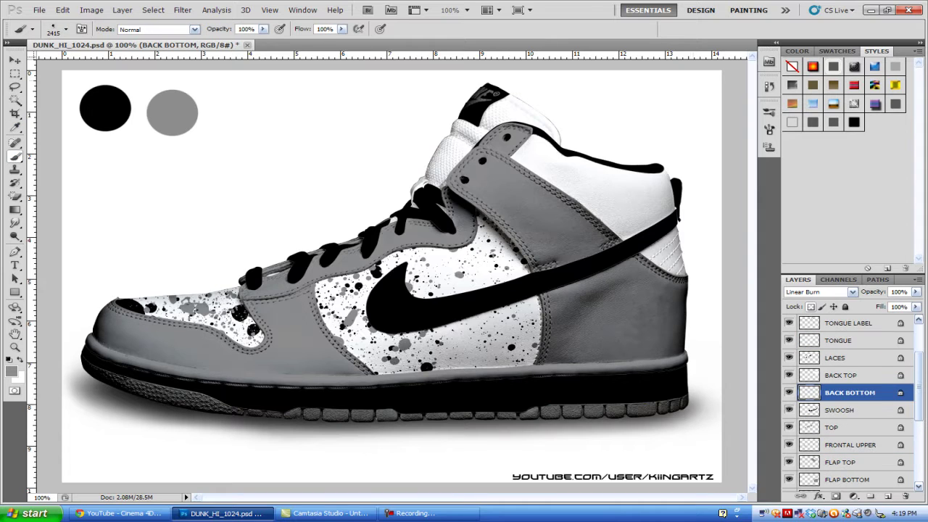
{"action": "key", "text": "alt+bracketright"}
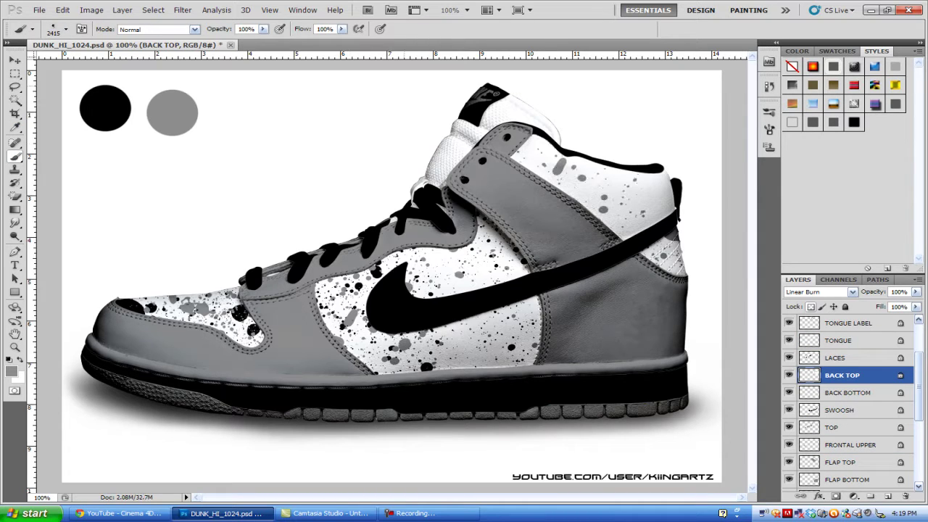
{"action": "left_click", "coordinate": [106, 108], "text": "alt"}
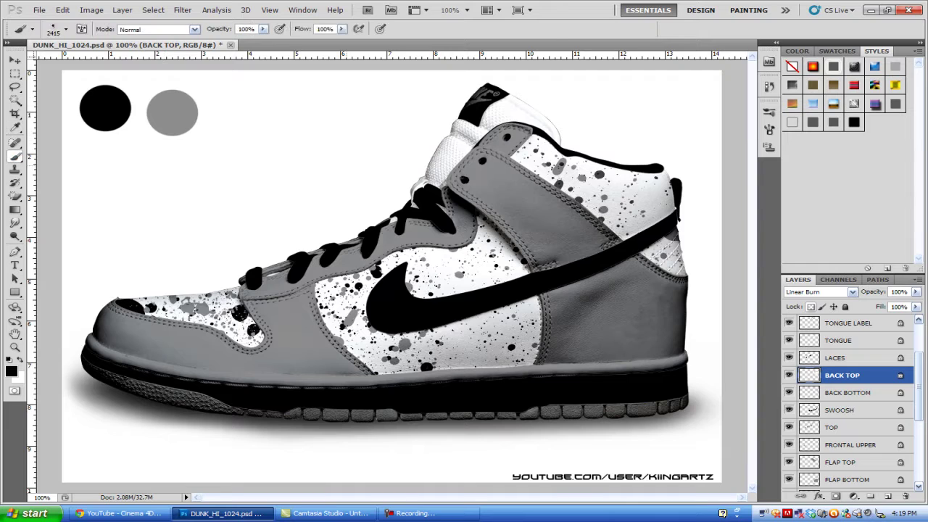
{"action": "key", "text": "alt+bracketleft"}
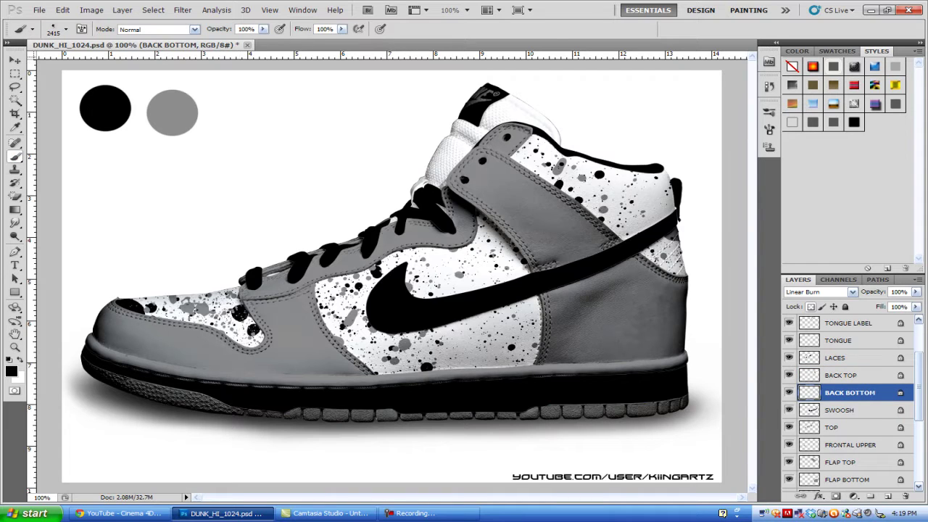
{"action": "key", "text": "alt+bracketright"}
{"action": "key", "text": "alt+bracketright"}
{"action": "key", "text": "alt+bracketright"}
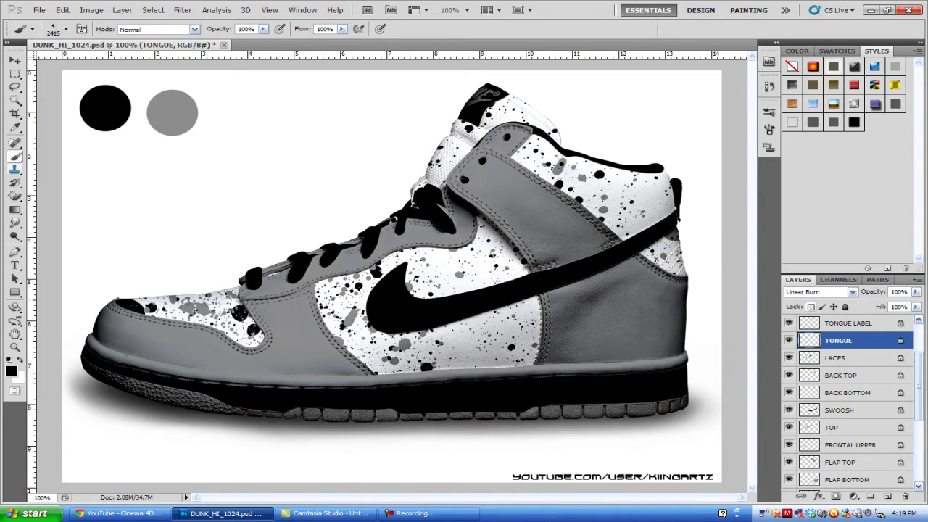
{"action": "left_click", "coordinate": [172, 113], "text": "alt"}
{"action": "key", "text": "v"}
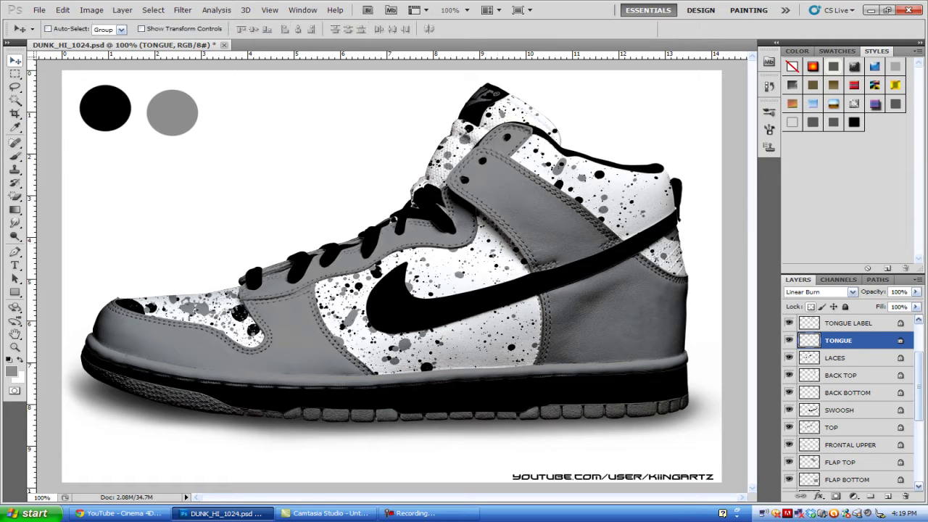
{"action": "scroll", "coordinate": [853, 403], "scroll_direction": "down", "scroll_amount": 5}
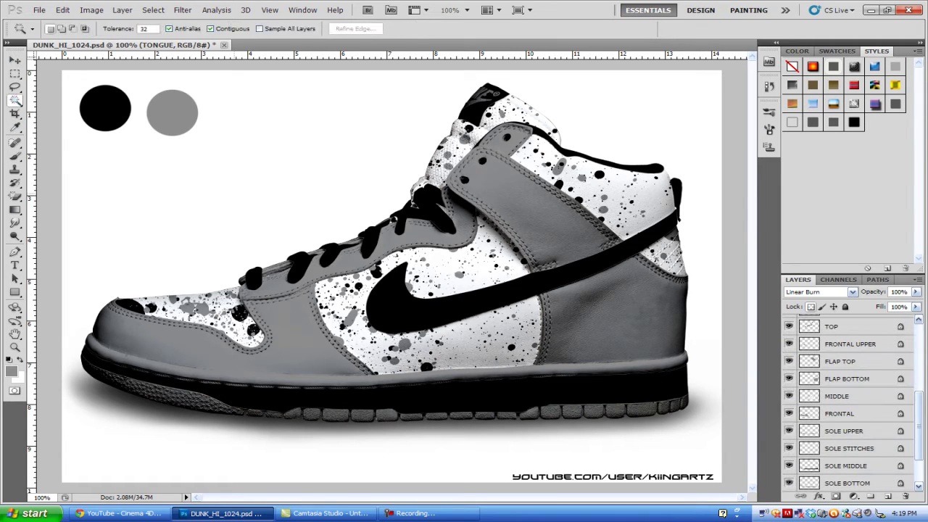
- Open the BxwnzyEDITS.psd file
{"action": "key", "text": "alt+f"}
{"action": "key", "text": "o"}
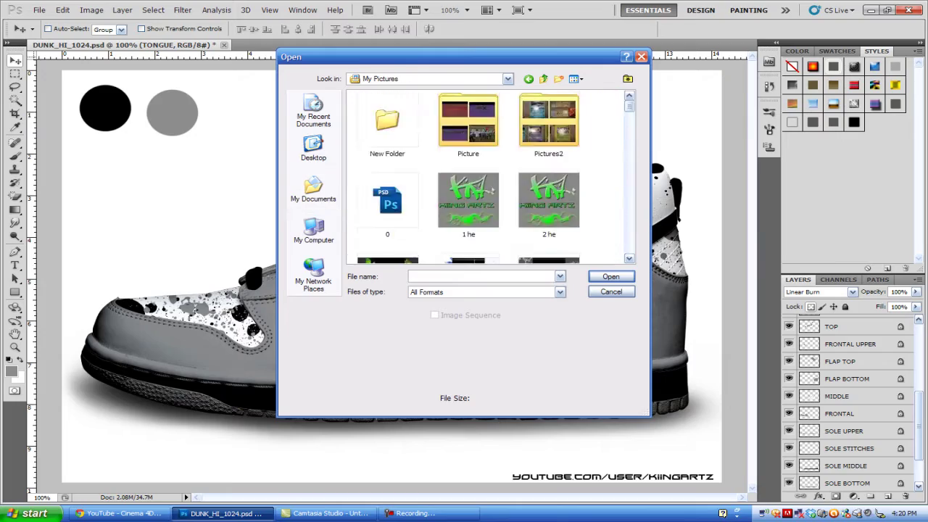
{"action": "scroll", "coordinate": [491, 178], "scroll_direction": "down", "scroll_amount": 5}
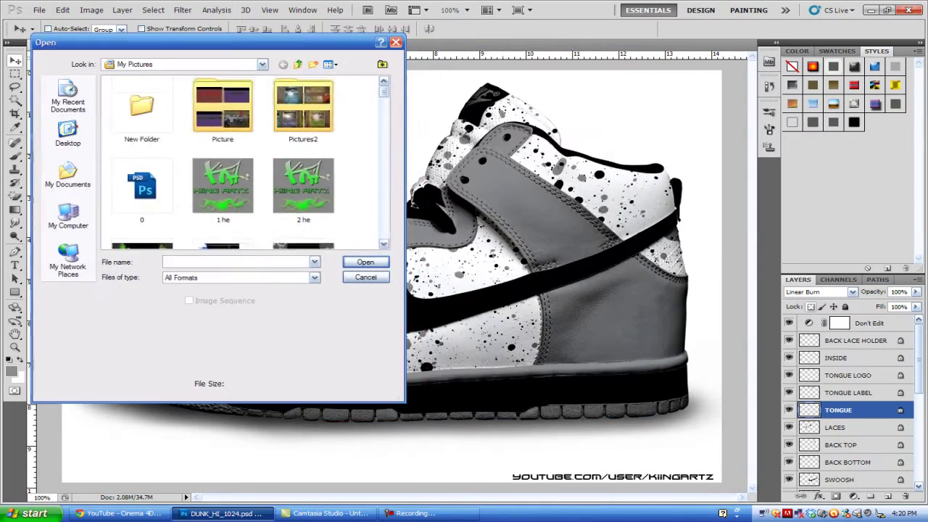
{"action": "scroll", "coordinate": [246, 159], "scroll_direction": "down", "scroll_amount": 5}
{"action": "left_click", "coordinate": [142, 191]}
{"action": "key", "text": "Return"}
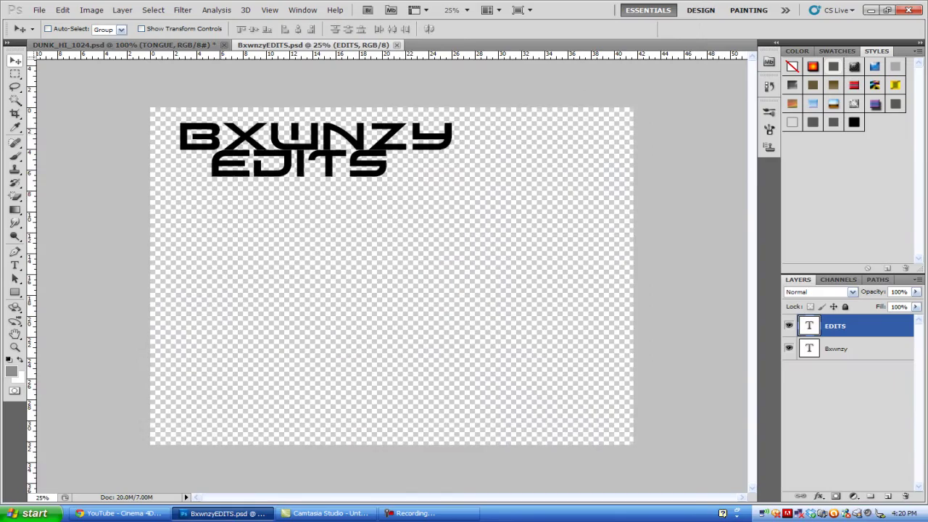
- Rasterize the Bxwnzy and EDITS type layers, merge them, and drag the result into DUNK_HI
{"action": "key", "text": "Return"}
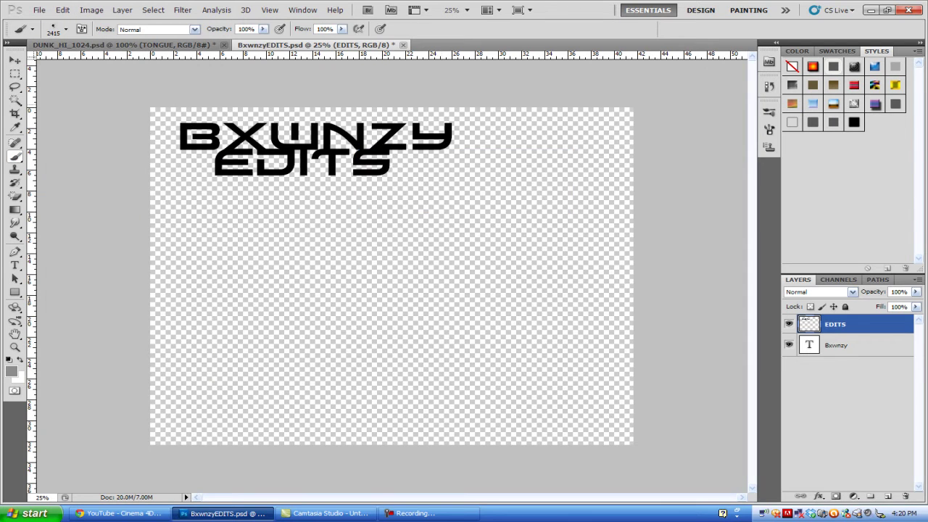
{"action": "left_click", "coordinate": [836, 345]}
{"action": "key", "text": "Return"}
{"action": "key", "text": "v"}
{"action": "right_click", "coordinate": [837, 345]}
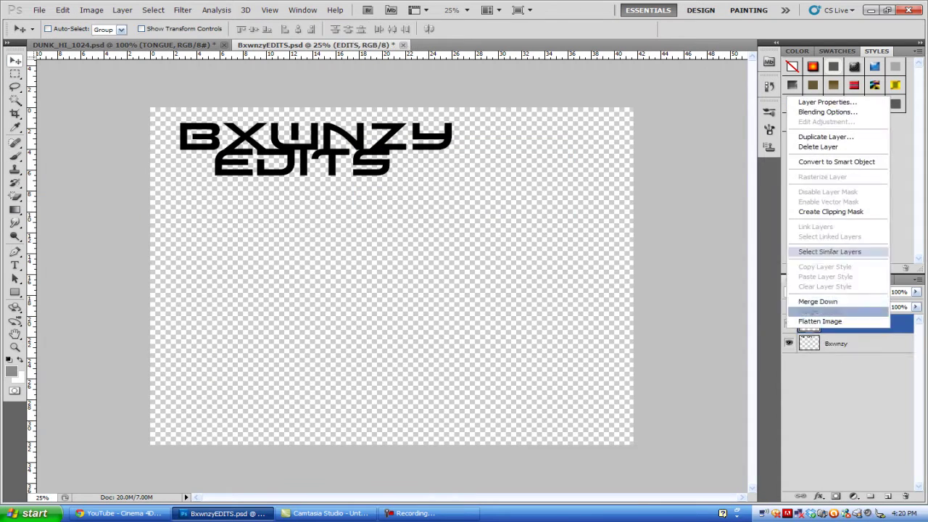
{"action": "left_click", "coordinate": [805, 365]}
{"action": "key", "text": "ctrl+t"}
{"action": "mouse_move", "coordinate": [311, 148]}
{"action": "left_mouse_down"}
{"action": "mouse_move", "coordinate": [614, 305]}
{"action": "mouse_move", "coordinate": [602, 218]}
{"action": "left_mouse_up"}
- Scale the logo to 25% width and height and rotate it across the ankle strap
{"action": "type", "text": "25"}
{"action": "key", "text": "Return"}
{"action": "type", "text": "25"}
{"action": "key", "text": "Return"}
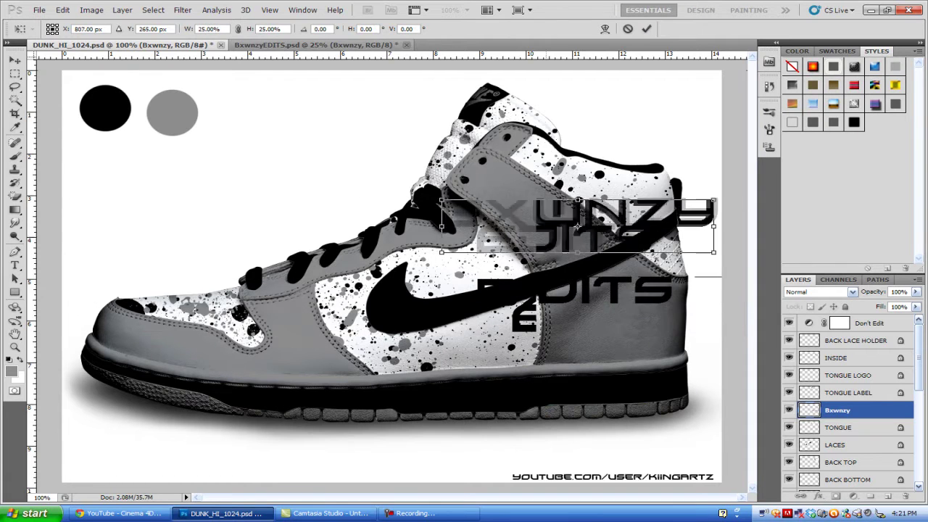
{"action": "mouse_move", "coordinate": [689, 319]}
{"action": "left_mouse_down"}
{"action": "mouse_move", "coordinate": [572, 226]}
{"action": "mouse_move", "coordinate": [573, 255]}
{"action": "left_mouse_up"}
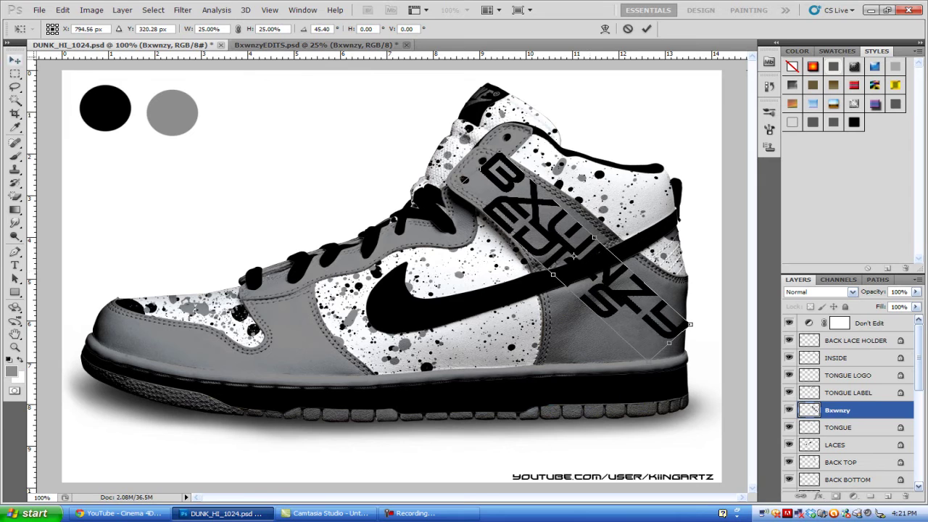
{"action": "left_click", "coordinate": [14, 60]}
{"action": "key", "text": "Return"}
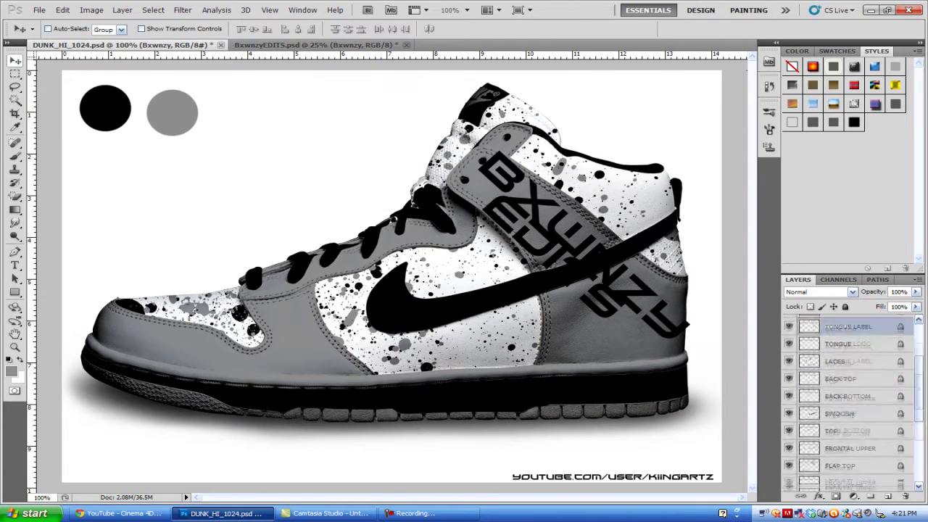
- Move the Bxwnzy layer below FRONTAL UPPER, duplicate it, and clip the copy to the strap
{"action": "mouse_move", "coordinate": [837, 410]}
{"action": "left_mouse_down"}
{"action": "mouse_move", "coordinate": [837, 354]}
{"action": "mouse_move", "coordinate": [838, 389]}
{"action": "left_mouse_up"}
{"action": "right_click", "coordinate": [838, 354]}
{"action": "left_click", "coordinate": [798, 277]}
{"action": "key", "text": "Return"}
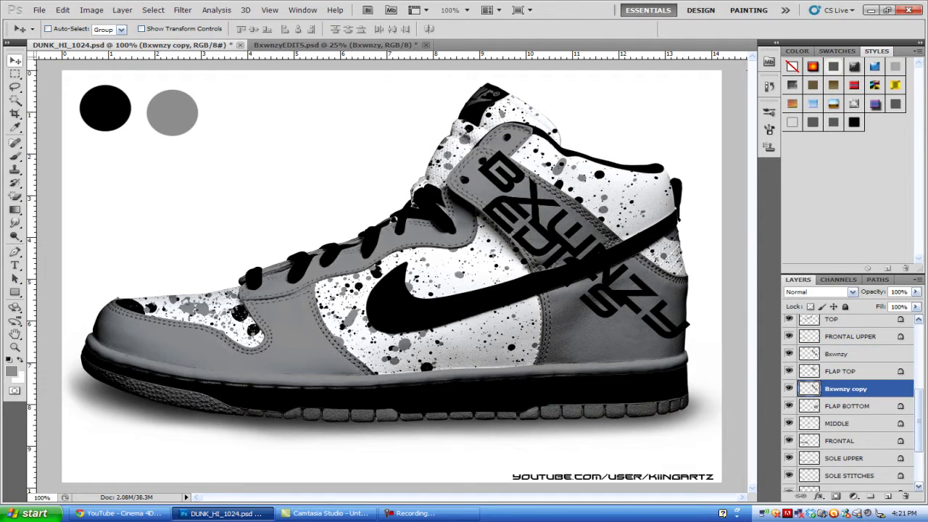
{"action": "right_click", "coordinate": [841, 388]}
{"action": "left_click", "coordinate": [815, 270]}
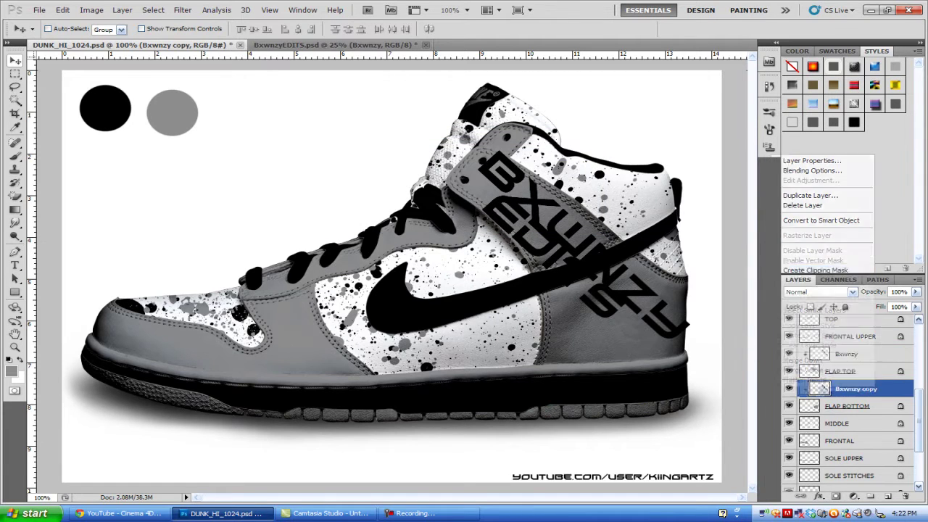
- Close BxwnzyEDITS without saving, open the Bxwnzy file, and drag its text into the shoe
{"action": "left_click", "coordinate": [426, 45]}
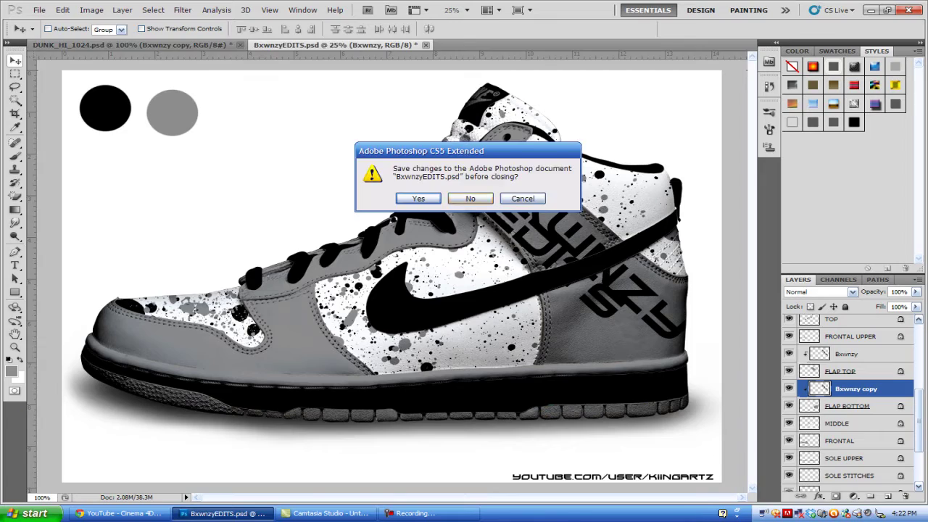
{"action": "left_click", "coordinate": [471, 201]}
{"action": "left_click", "coordinate": [39, 10]}
{"action": "left_click", "coordinate": [58, 30]}
{"action": "key", "text": "Return"}
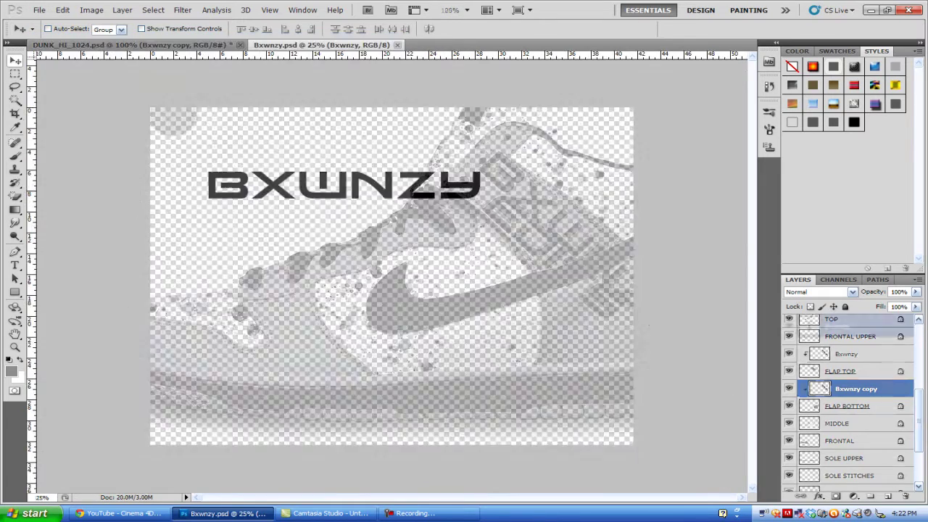
{"action": "left_click_drag", "start_coordinate": [290, 203], "coordinate": [290, 326]}
- Scale the BXWNZY text to 20% and move it onto the shoe
{"action": "key", "text": "ctrl+t"}
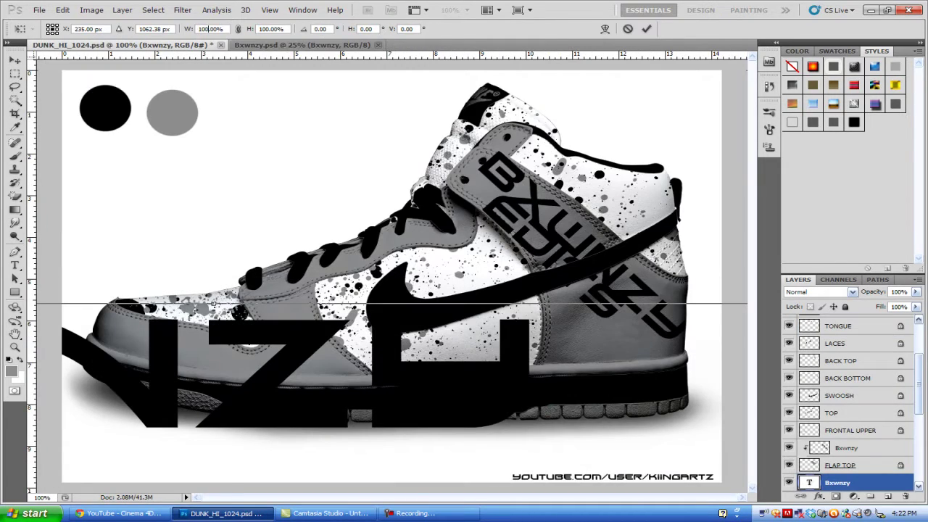
{"action": "type", "text": "20"}
{"action": "key", "text": "Return"}
{"action": "type", "text": "20"}
{"action": "key", "text": "Return"}
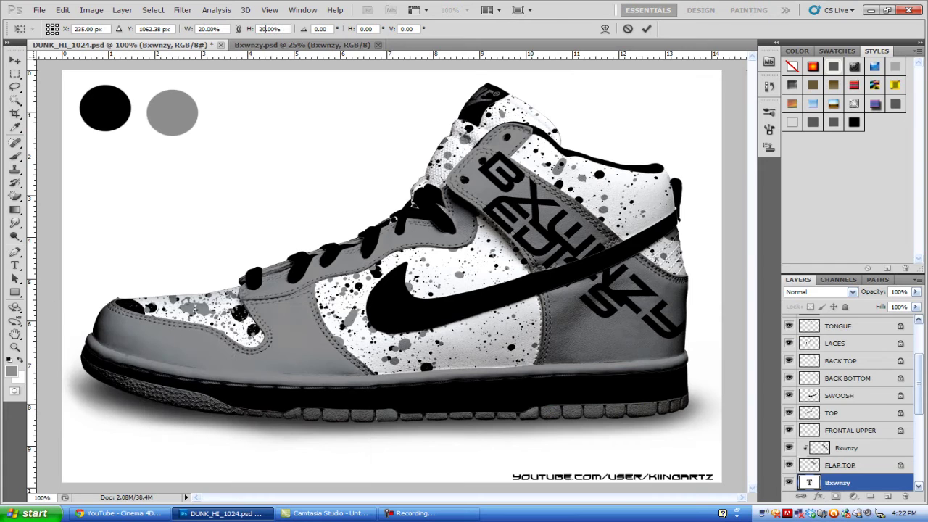
{"action": "key", "text": "v"}
{"action": "left_click", "coordinate": [410, 197]}
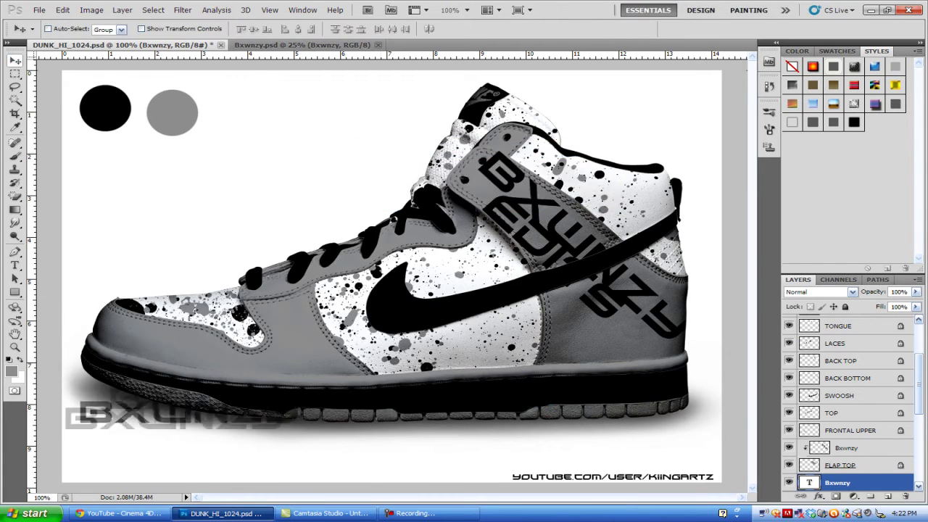
{"action": "left_click_drag", "start_coordinate": [181, 410], "coordinate": [273, 290]}
- Skew the BXWNZY text along the lower side panel and commit the transform
{"action": "key", "text": "ctrl+t"}
{"action": "left_click_drag", "start_coordinate": [155, 426], "coordinate": [78, 472]}
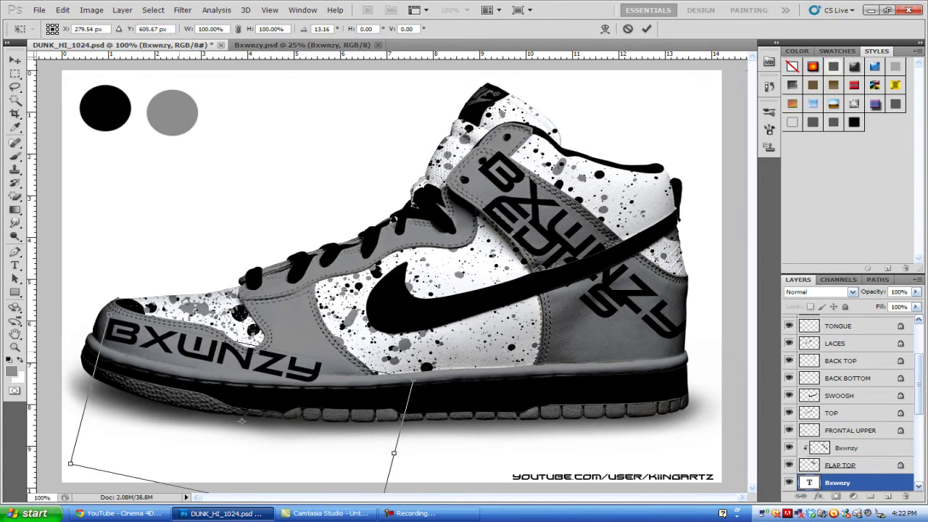
{"action": "left_click_drag", "start_coordinate": [247, 421], "coordinate": [232, 419]}
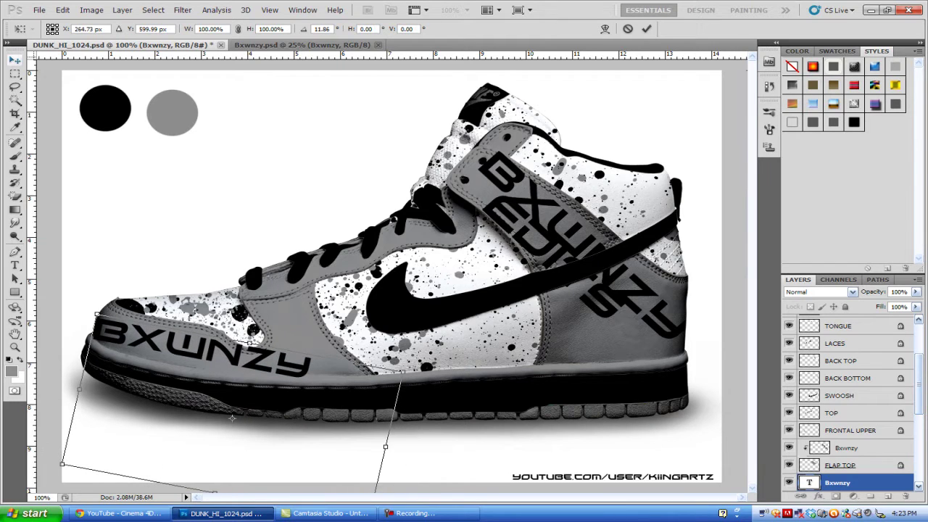
{"action": "key", "text": "Return"}
{"action": "scroll", "coordinate": [852, 406], "scroll_direction": "down", "scroll_amount": 2}
{"action": "scroll", "coordinate": [852, 406], "scroll_direction": "down", "scroll_amount": 2}
{"action": "scroll", "coordinate": [852, 406], "scroll_direction": "down", "scroll_amount": 1}
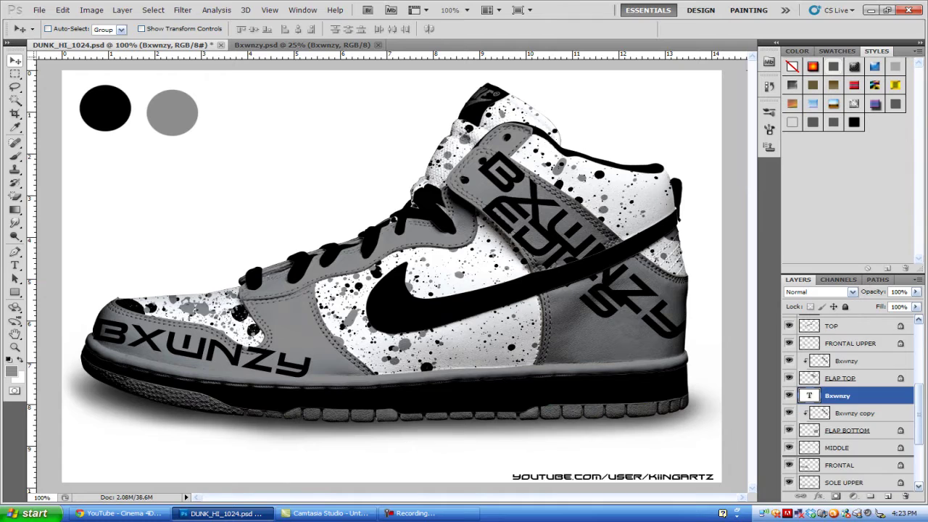
- Move the Bxwnzy layer below MIDDLE, rasterize it, and clip it to FRONTAL
{"action": "left_click_drag", "start_coordinate": [841, 395], "coordinate": [842, 457]}
{"action": "key", "text": "b"}
{"action": "left_click", "coordinate": [449, 218]}
{"action": "left_click", "coordinate": [435, 204]}
{"action": "key", "text": "v"}
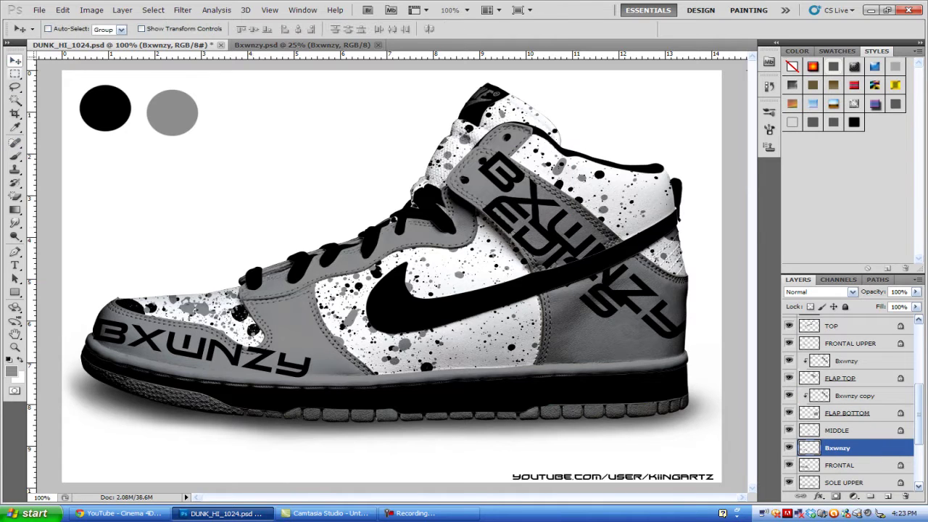
{"action": "right_click", "coordinate": [834, 447]}
{"action": "left_click", "coordinate": [813, 329]}
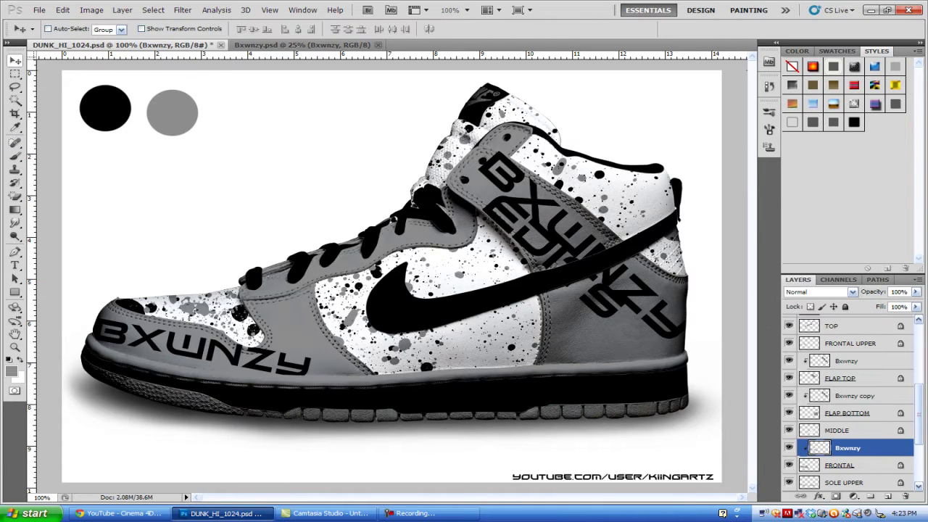
- Add a Gradient Overlay layer style to the Bxwnzy text
{"action": "double_click", "coordinate": [874, 448]}
{"action": "left_click", "coordinate": [398, 385]}
{"action": "left_click", "coordinate": [398, 385]}
{"action": "left_click", "coordinate": [398, 402]}
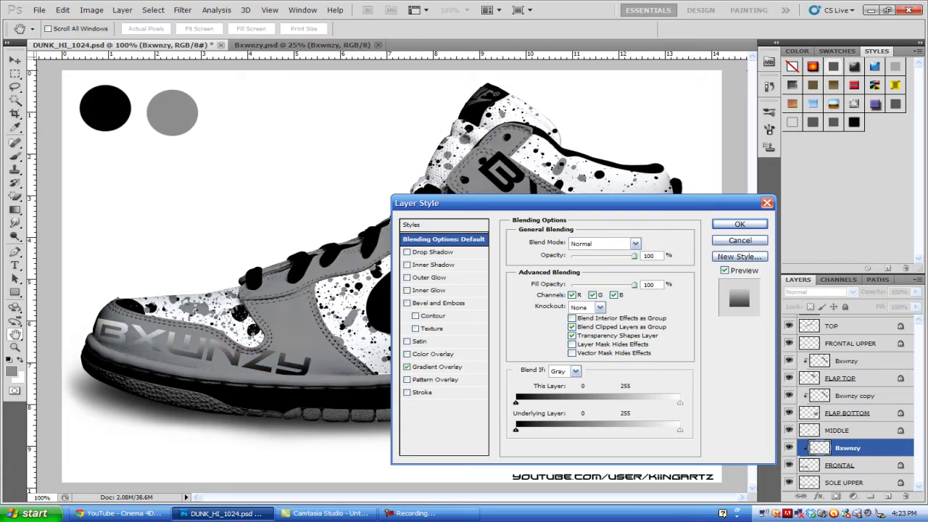
{"action": "left_click", "coordinate": [737, 224]}
{"action": "left_click", "coordinate": [301, 44]}
{"action": "left_click", "coordinate": [124, 45]}
{"action": "left_click", "coordinate": [39, 9]}
- Bring the EDITS text from edits.psd into the shoe, scaled to 20% and angled near the toe
{"action": "left_click", "coordinate": [51, 26]}
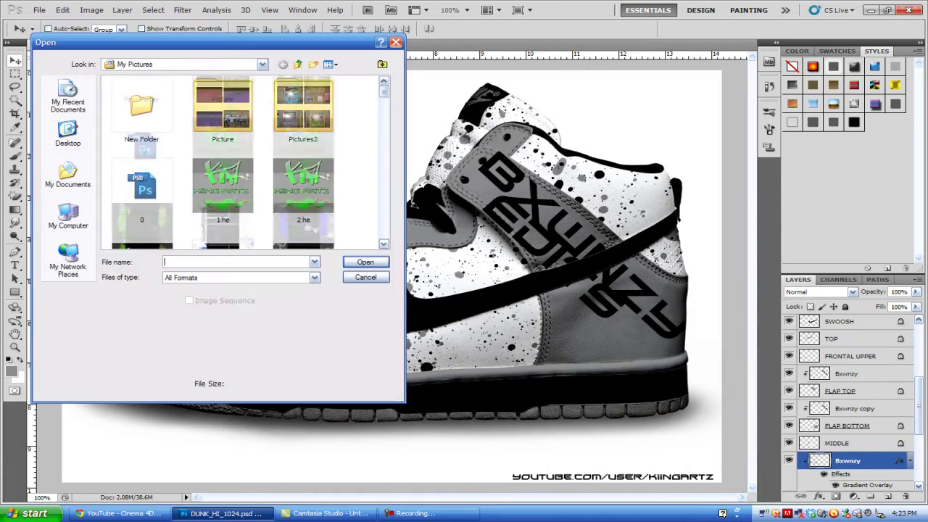
{"action": "double_click", "coordinate": [303, 112]}
{"action": "left_click_drag", "start_coordinate": [435, 253], "coordinate": [123, 44]}
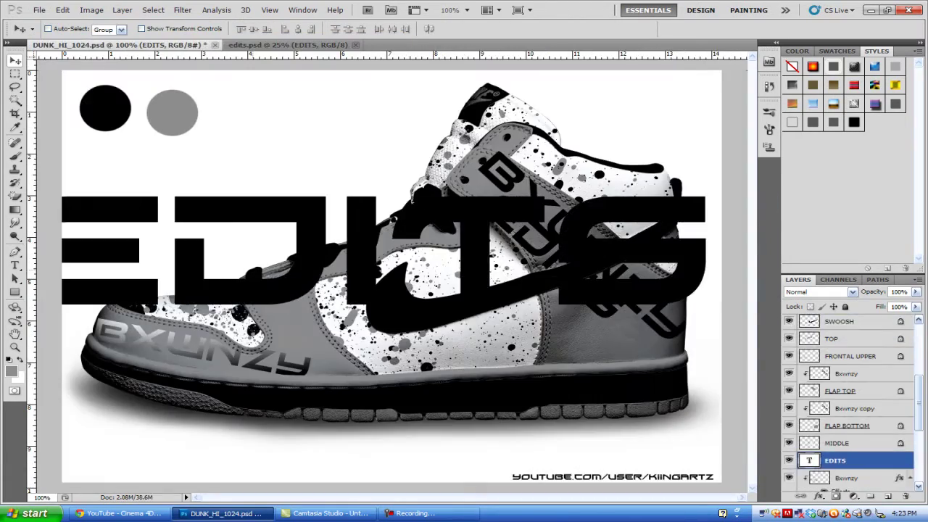
{"action": "key", "text": "ctrl+t"}
{"action": "type", "text": "20"}
{"action": "key", "text": "Return"}
{"action": "left_click_drag", "start_coordinate": [500, 210], "coordinate": [551, 424]}
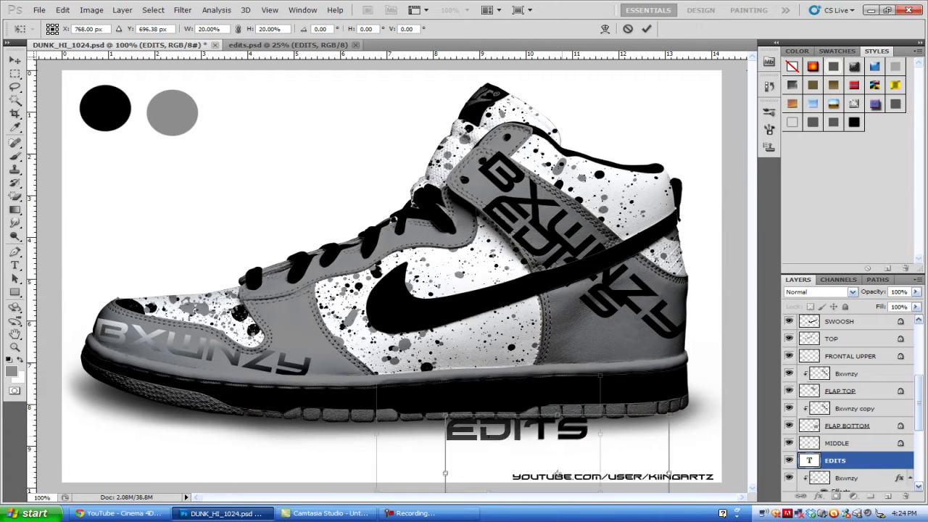
{"action": "mouse_move", "coordinate": [638, 435]}
{"action": "left_mouse_down"}
{"action": "mouse_move", "coordinate": [367, 360]}
{"action": "mouse_move", "coordinate": [293, 392]}
{"action": "left_mouse_up"}
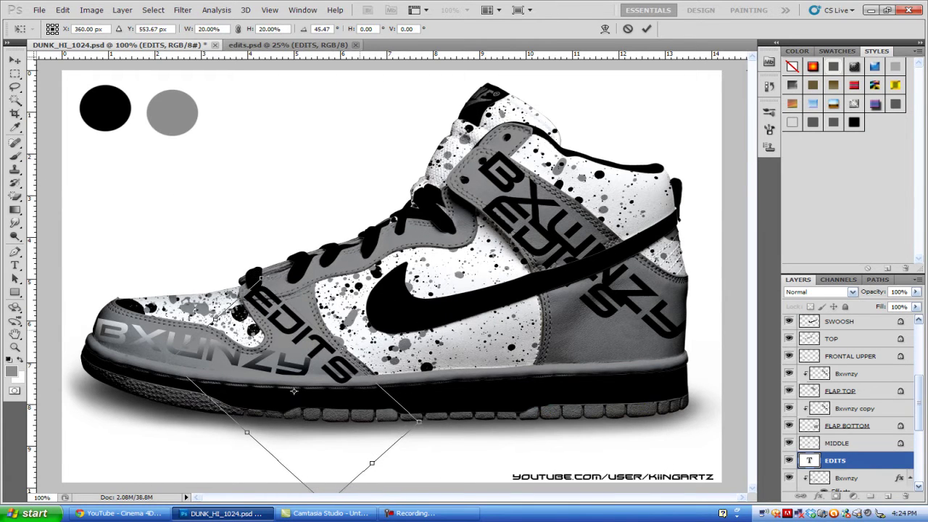
{"action": "key", "text": "Return"}
- Rasterize the EDITS layer and give it a Gradient Overlay
{"action": "right_click", "coordinate": [877, 459]}
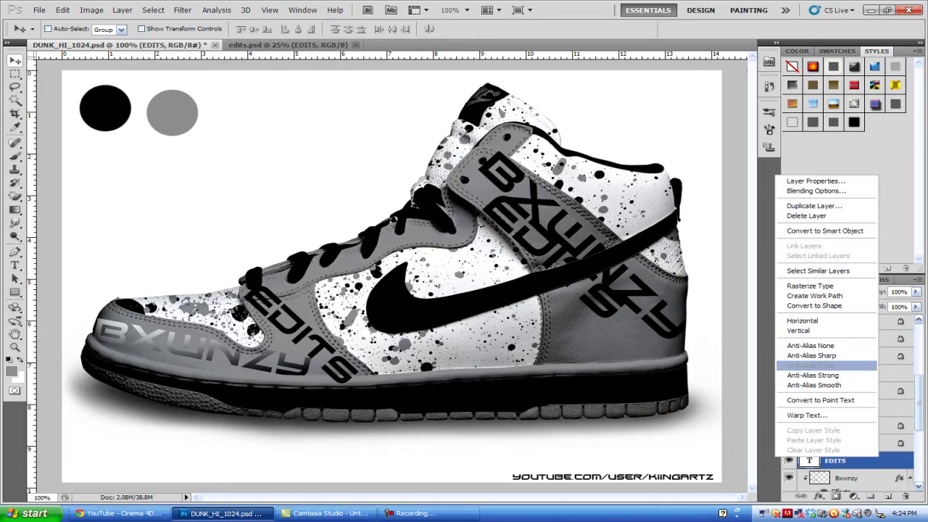
{"action": "left_click", "coordinate": [797, 365]}
{"action": "left_click", "coordinate": [424, 207]}
{"action": "right_click", "coordinate": [869, 461]}
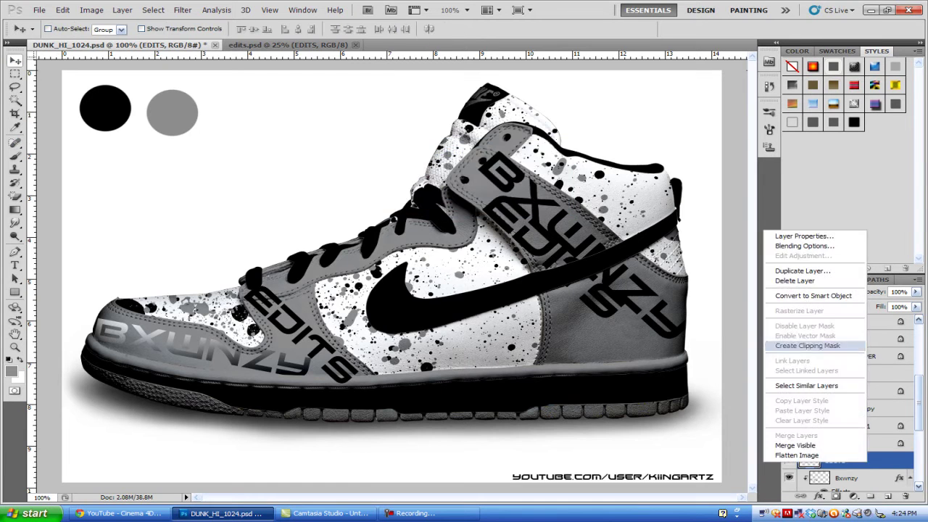
{"action": "left_click", "coordinate": [805, 247]}
{"action": "key", "text": "Return"}
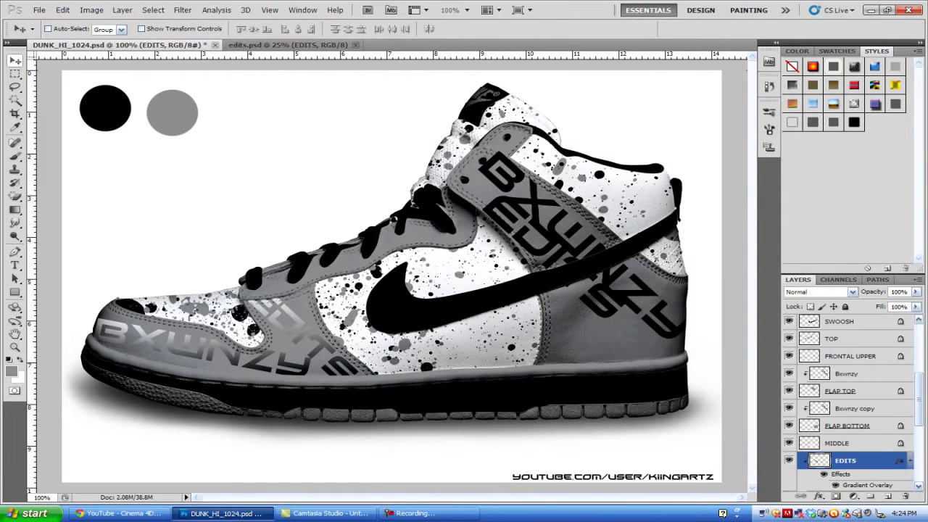
- Type the For/From credit text in a paragraph box below the colour circles
{"action": "key", "text": "t"}
{"action": "left_click_drag", "start_coordinate": [92, 133], "coordinate": [328, 251]}
{"action": "type", "text": "FOR"}
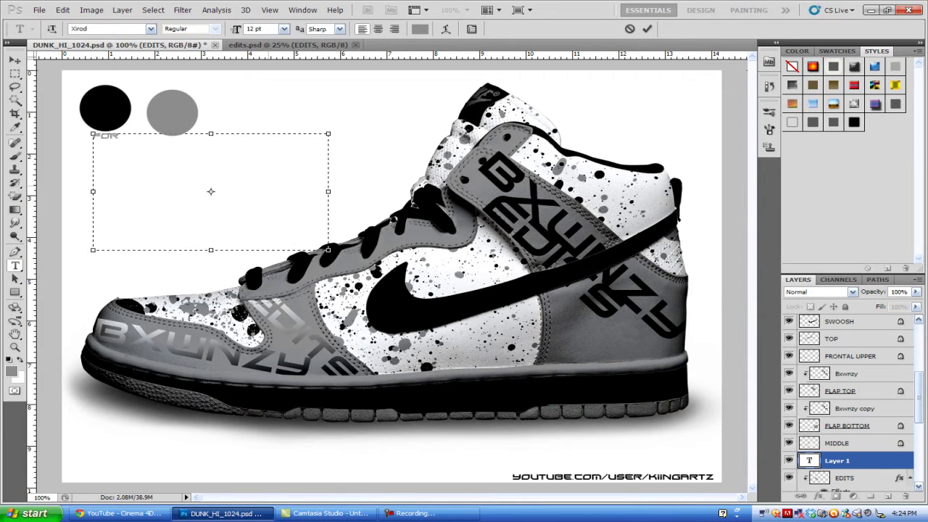
{"action": "type", "text": " : BXWNZYEDITS"}
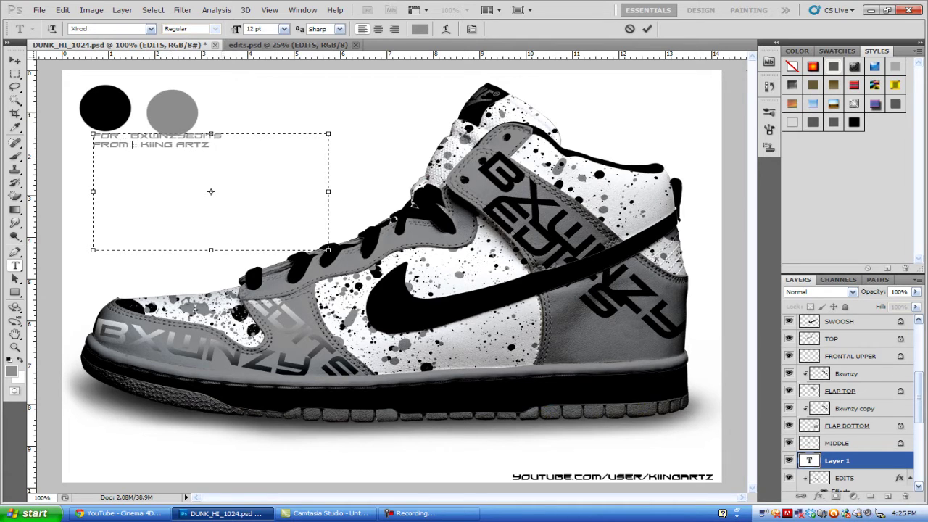
{"action": "left_click_drag", "start_coordinate": [210, 192], "coordinate": [207, 228]}
- Set the credit text to 30 pt and widen the box so it fits on two lines
{"action": "key", "text": "ctrl+a"}
{"action": "left_click", "coordinate": [283, 28]}
{"action": "left_click", "coordinate": [267, 174]}
{"action": "left_click", "coordinate": [284, 29]}
{"action": "left_click", "coordinate": [267, 145]}
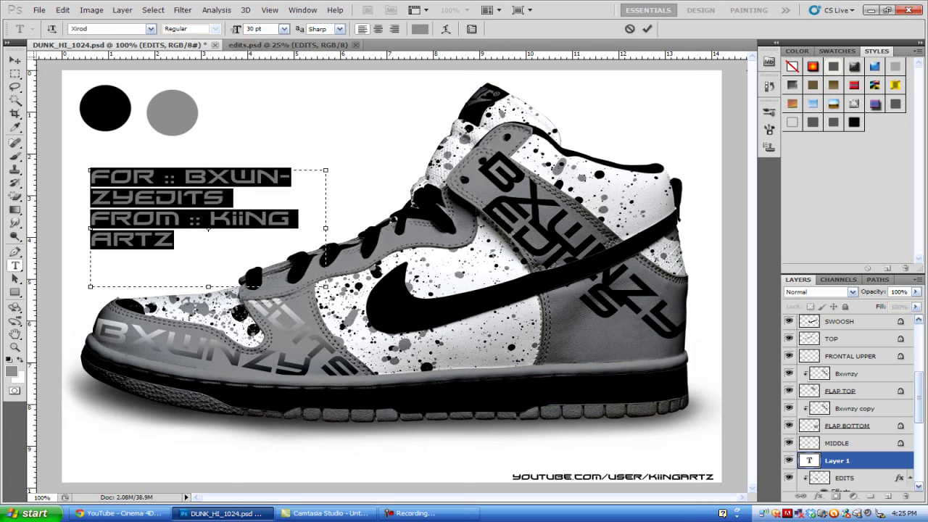
{"action": "left_click_drag", "start_coordinate": [69, 228], "coordinate": [61, 228]}
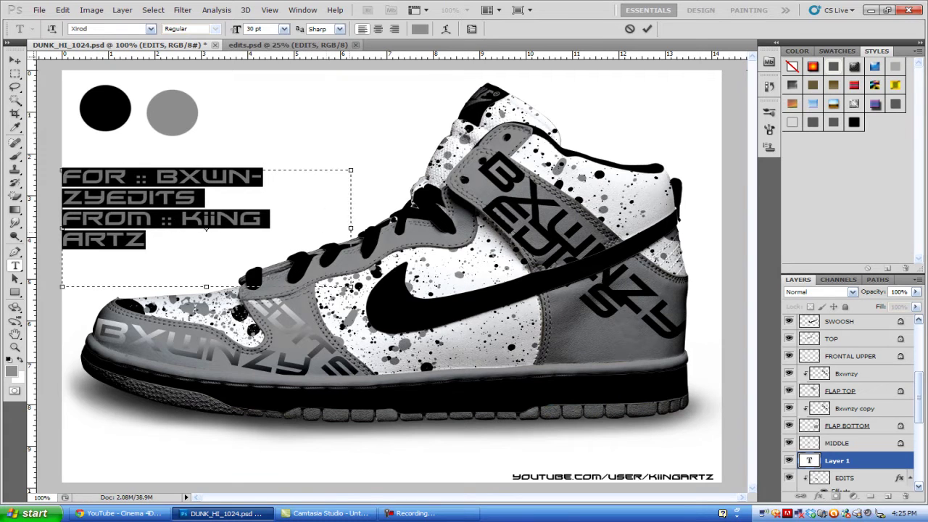
{"action": "left_click_drag", "start_coordinate": [350, 228], "coordinate": [385, 228]}
{"action": "left_click_drag", "start_coordinate": [217, 239], "coordinate": [225, 230]}
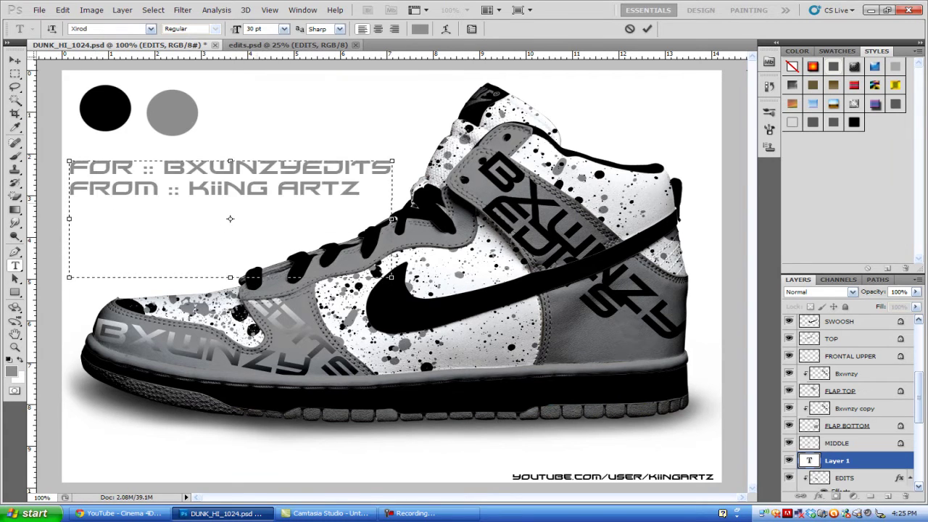
{"action": "key", "text": "ctrl+a"}
{"action": "left_click", "coordinate": [419, 28]}
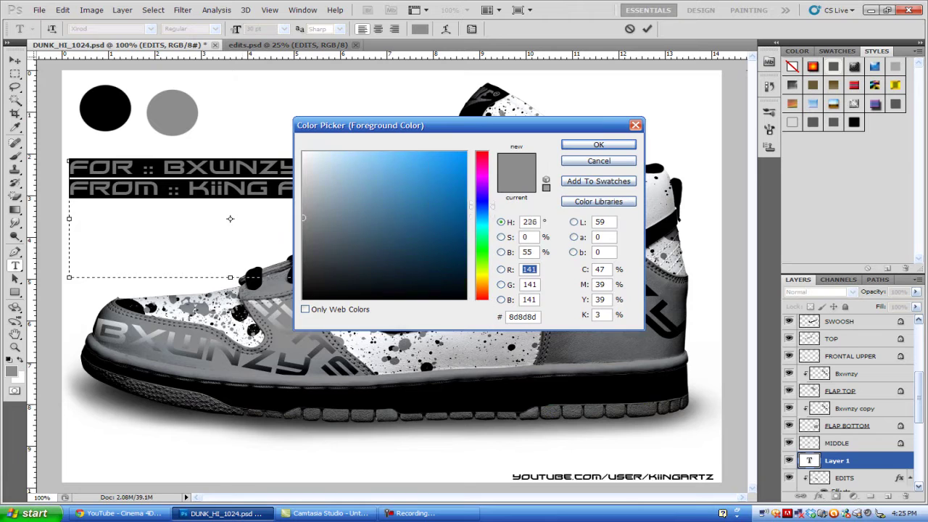
- Colour the credit text purple 9000ff and commit it
{"action": "left_click_drag", "start_coordinate": [482, 218], "coordinate": [481, 187]}
{"action": "left_click", "coordinate": [466, 153]}
{"action": "key", "text": "Return"}
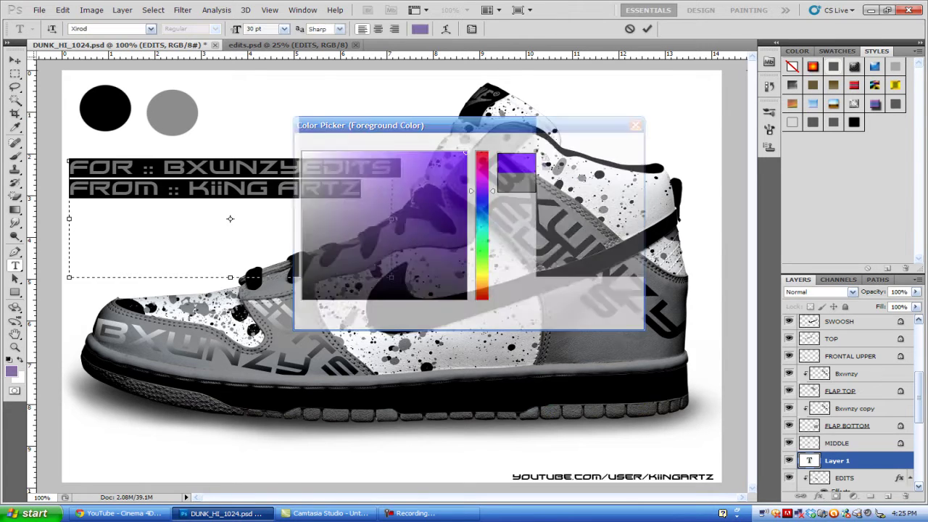
{"action": "key", "text": "ctrl+Return"}
- Add Bevel and Emboss plus a Drop Shadow to the credit text layer
{"action": "double_click", "coordinate": [863, 460]}
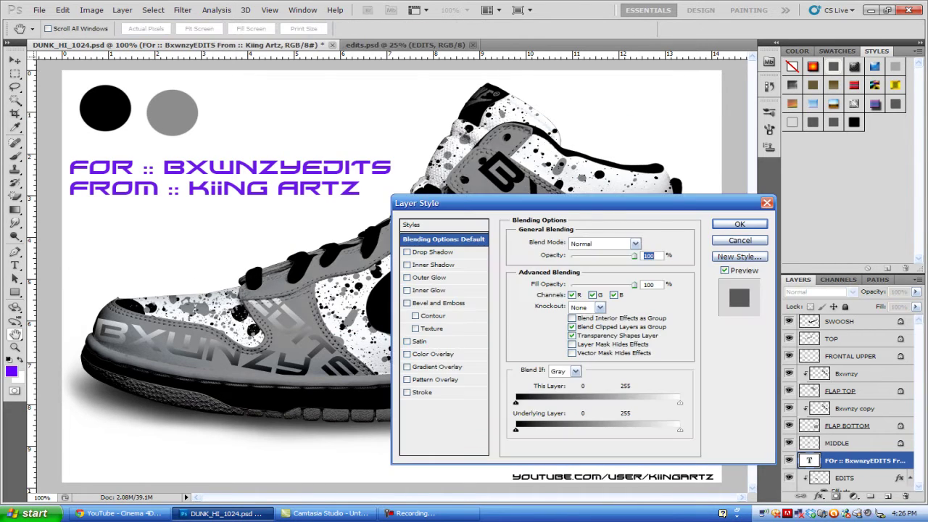
{"action": "left_click", "coordinate": [407, 303]}
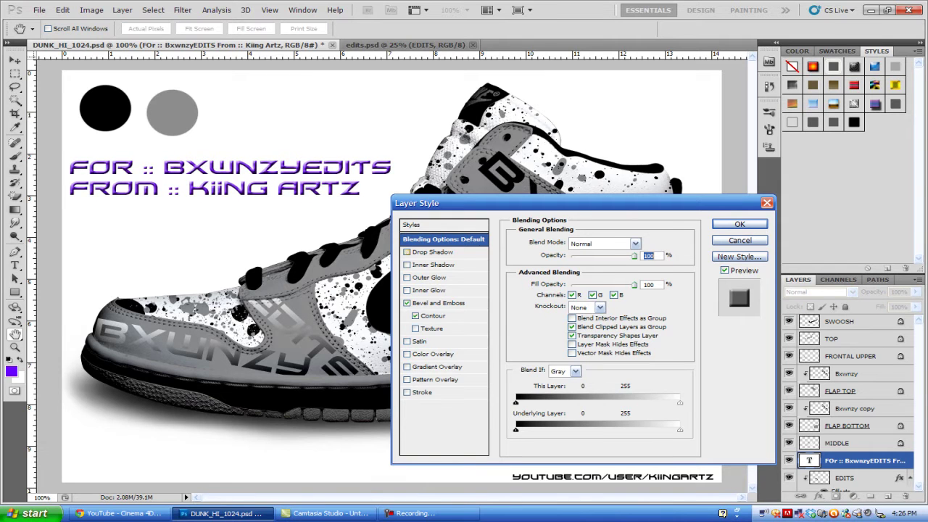
{"action": "left_click", "coordinate": [407, 252]}
{"action": "key", "text": "Return"}
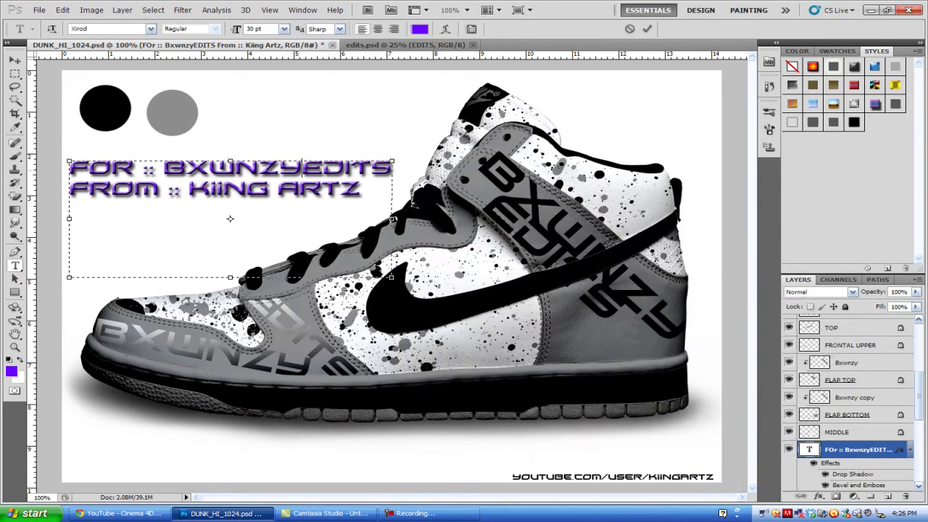
- Enlarge the credit text to 36 pt and nudge it slightly up and left
{"action": "key", "text": "ctrl+a"}
{"action": "left_click", "coordinate": [284, 28]}
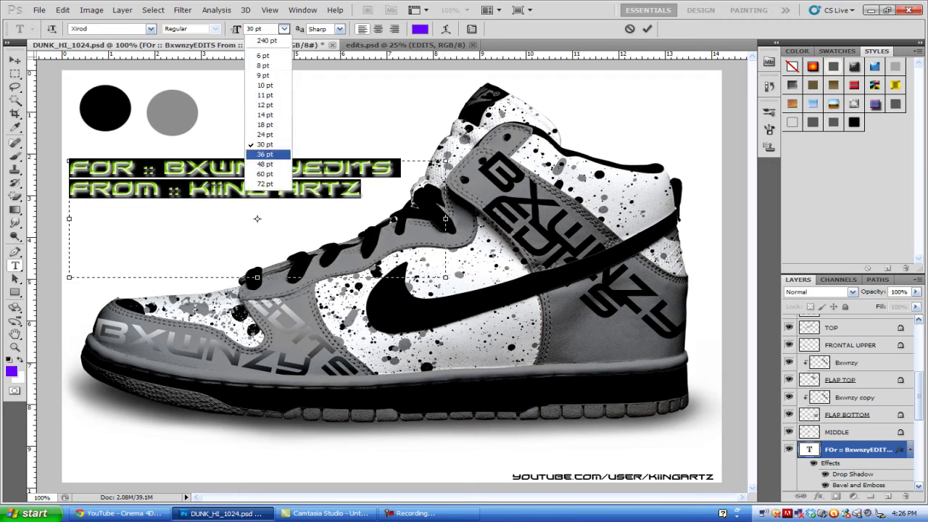
{"action": "left_click", "coordinate": [265, 152]}
{"action": "left_click_drag", "start_coordinate": [253, 247], "coordinate": [247, 224]}
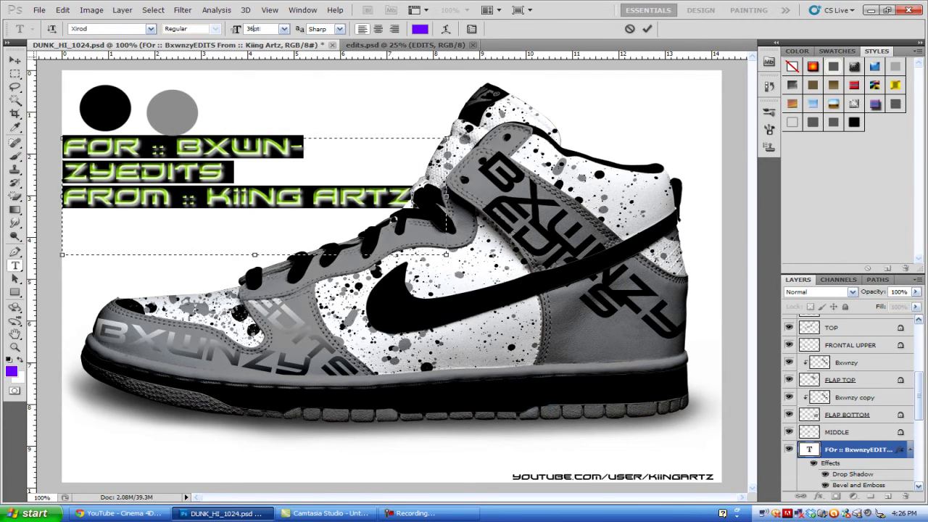
{"action": "scroll", "coordinate": [253, 28], "scroll_direction": "down", "scroll_amount": 1}
{"action": "left_click", "coordinate": [14, 60]}
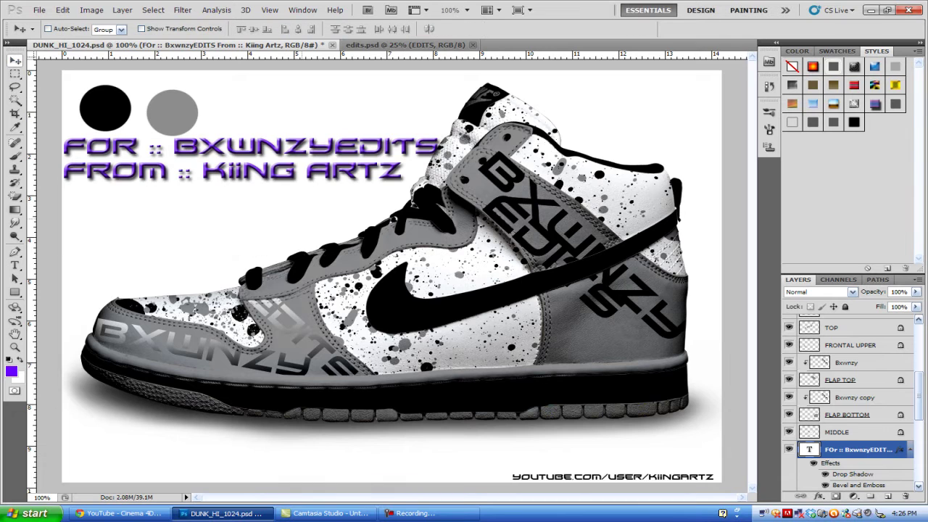
{"action": "left_click", "coordinate": [38, 9]}
- Save the design as JPEG 'nike for BxwnzyEDITS' in My Pictures, accepting default JPEG options
{"action": "left_click", "coordinate": [38, 9]}
{"action": "left_click", "coordinate": [38, 9]}
{"action": "left_click", "coordinate": [56, 170]}
{"action": "left_click", "coordinate": [64, 170]}
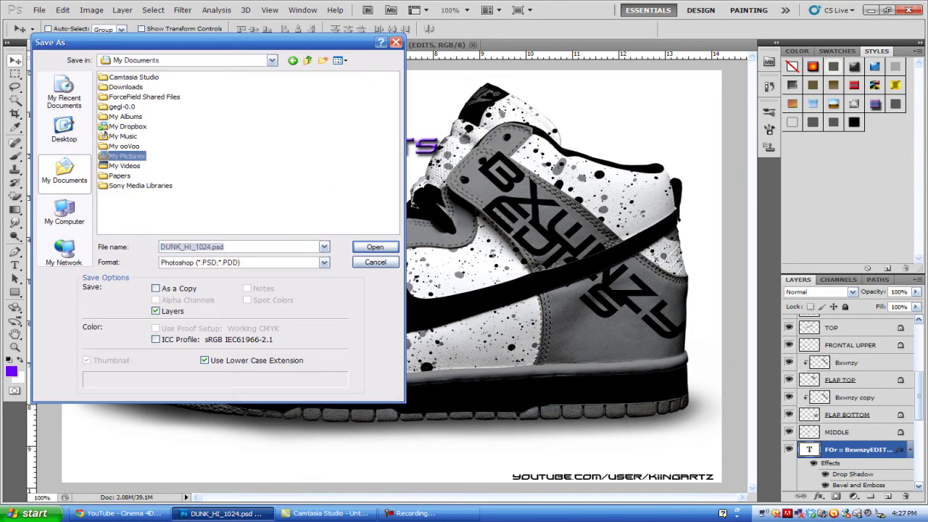
{"action": "double_click", "coordinate": [123, 124]}
{"action": "type", "text": "nike for BxwnzyEDITS"}
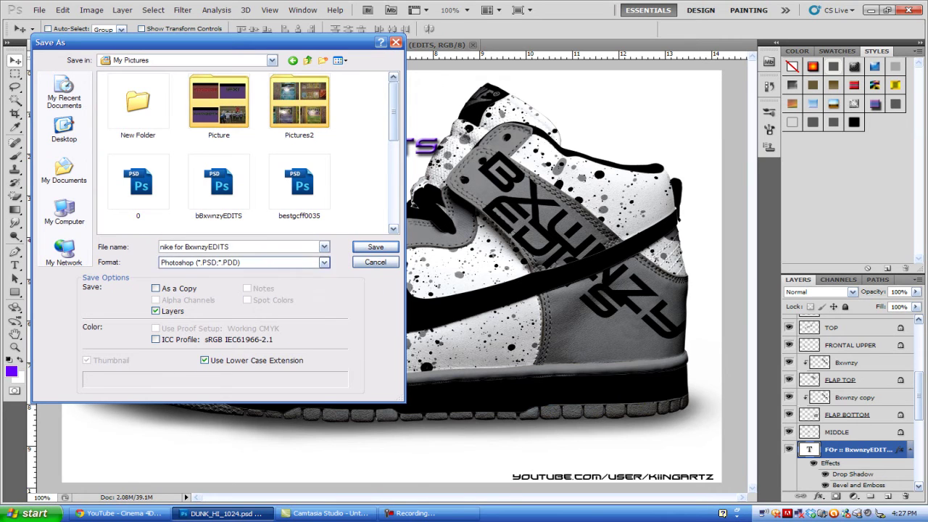
{"action": "left_click", "coordinate": [324, 262]}
{"action": "left_click", "coordinate": [218, 335]}
{"action": "left_click", "coordinate": [375, 246]}
{"action": "key", "text": "Return"}
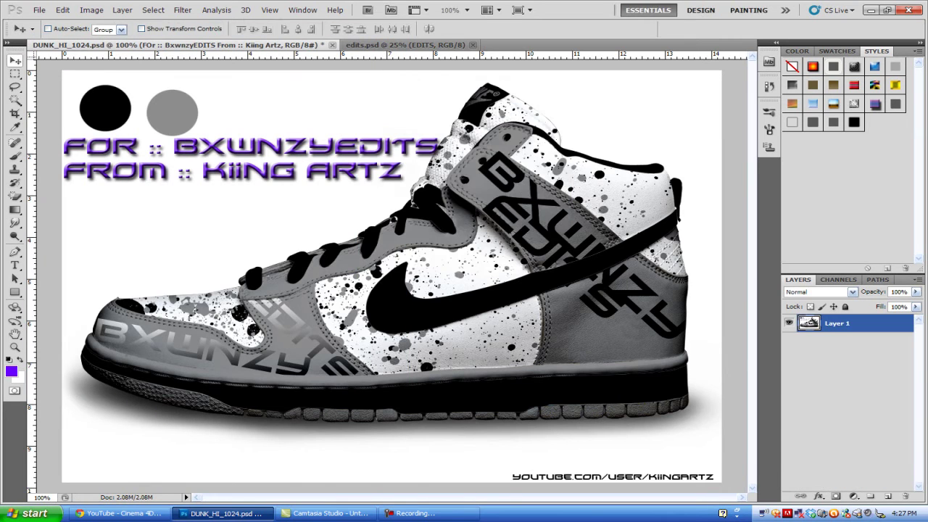